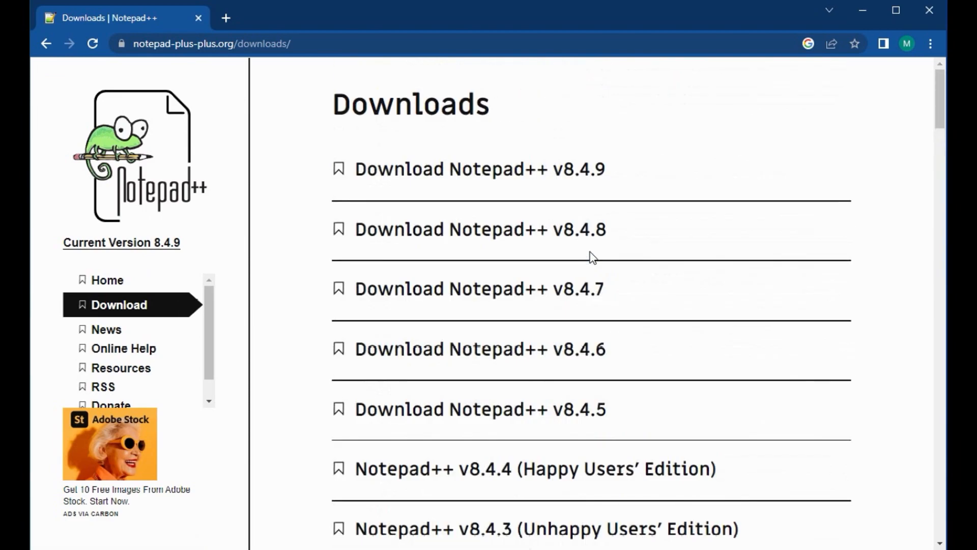
Step: Open the Notepad++ v8.4.9 download page, dismiss its cookie notice and look through the page
left_click(436, 170)
scroll(651, 214, "down", 6)
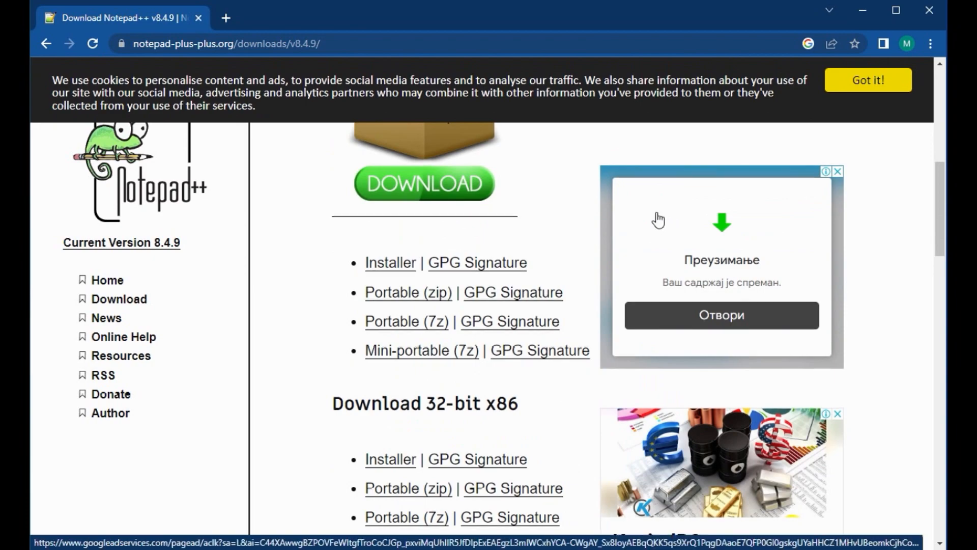
scroll(658, 220, "down", 15)
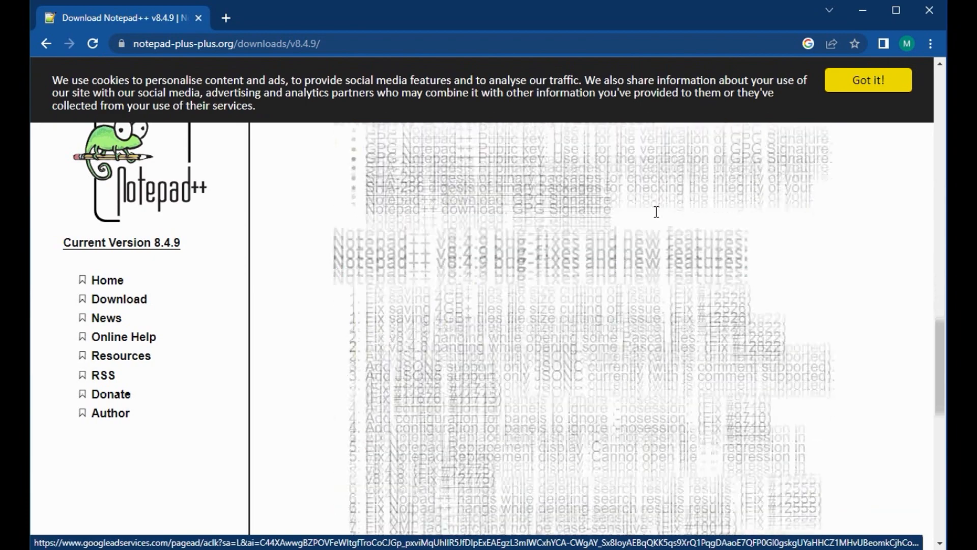
scroll(656, 211, "down", 5)
left_click(869, 80)
scroll(771, 233, "down", 3)
scroll(773, 236, "down", 3)
scroll(764, 236, "up", 20)
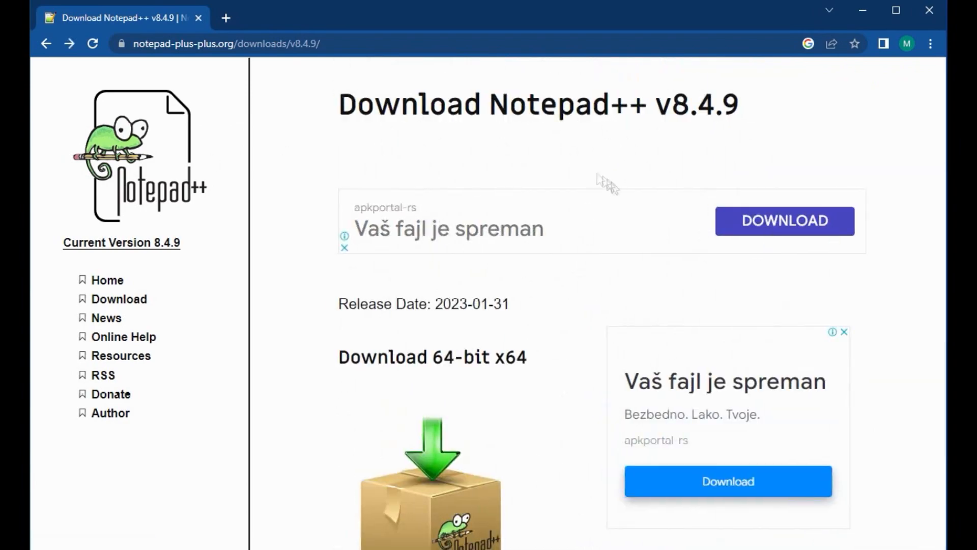
Step: Download the 64-bit x64 Notepad++ installer and minimize the browser
scroll(563, 163, "down", 8)
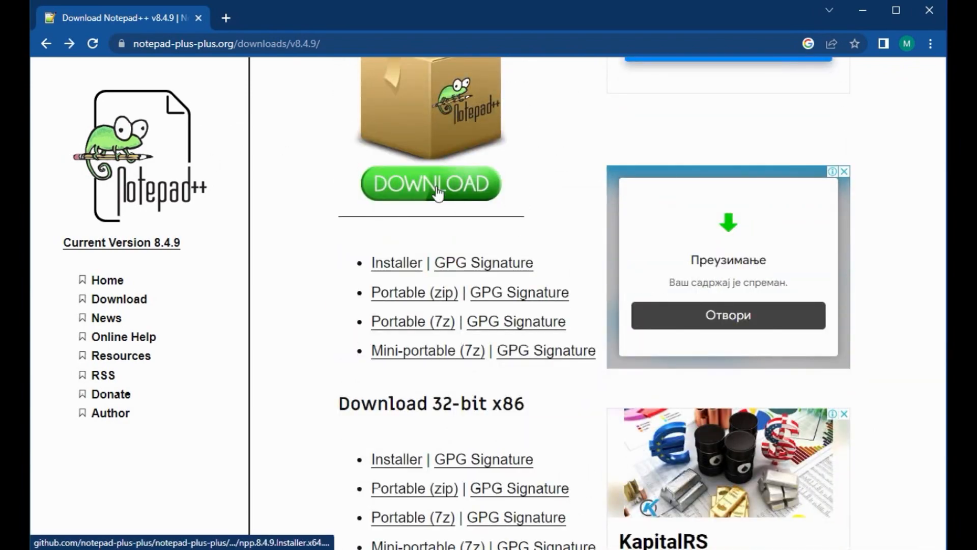
left_click(427, 184)
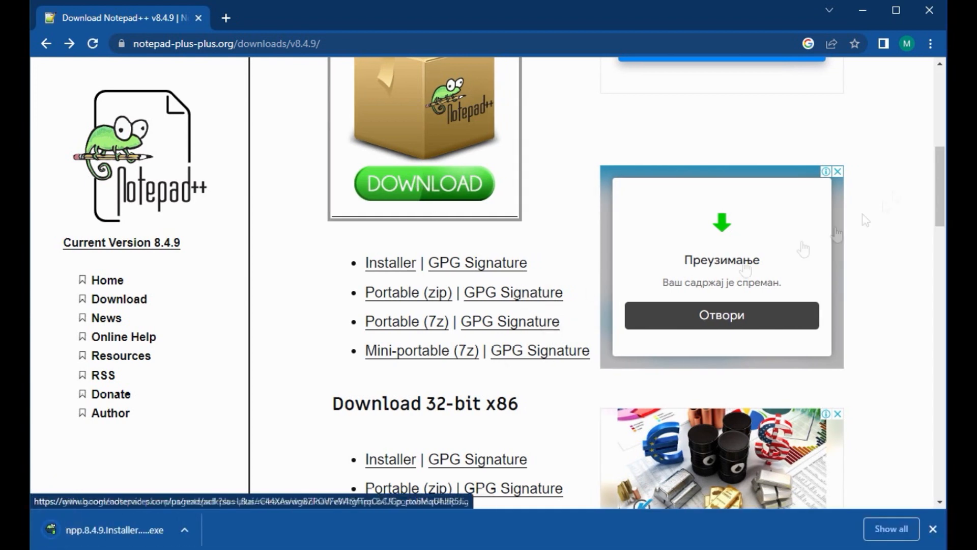
left_click(869, 8)
left_click(872, 8)
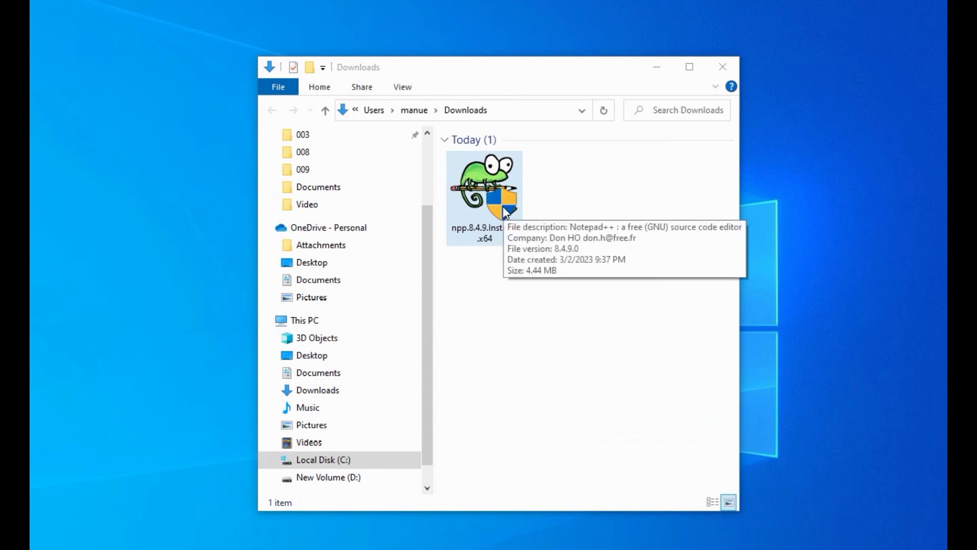
Step: Launch npp.8.4.9.Installer.x64 from the Downloads folder, allow it to make changes, and clear the desktop around the setup window
left_click(491, 178)
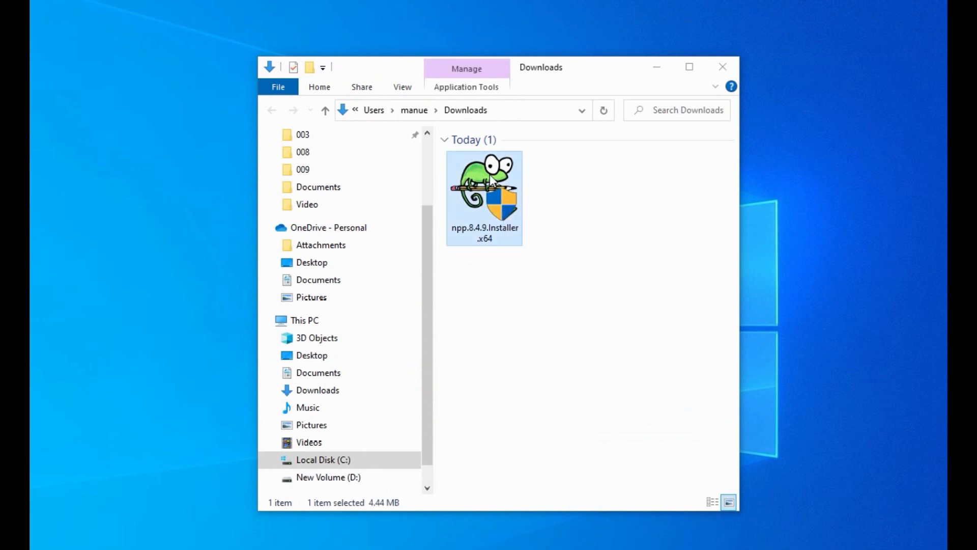
double_click(491, 178)
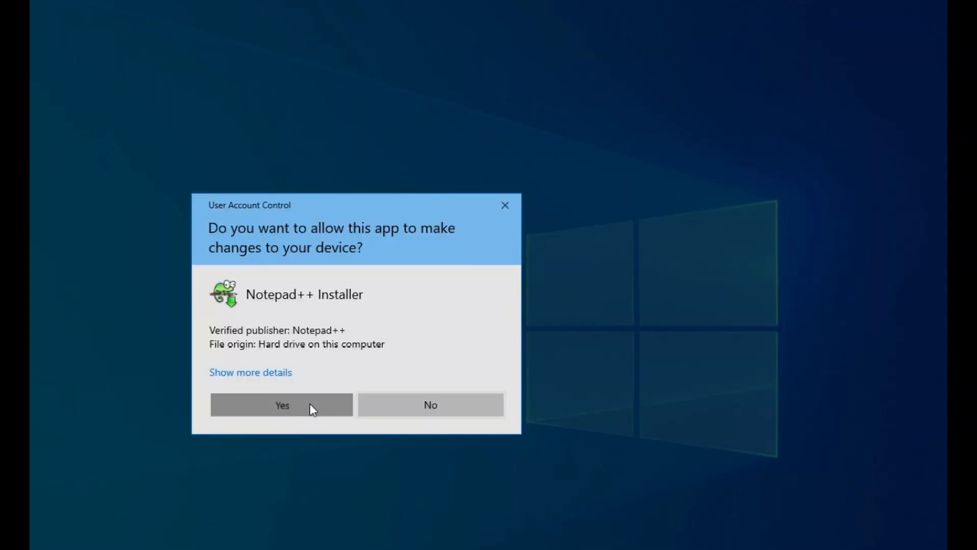
left_click(310, 406)
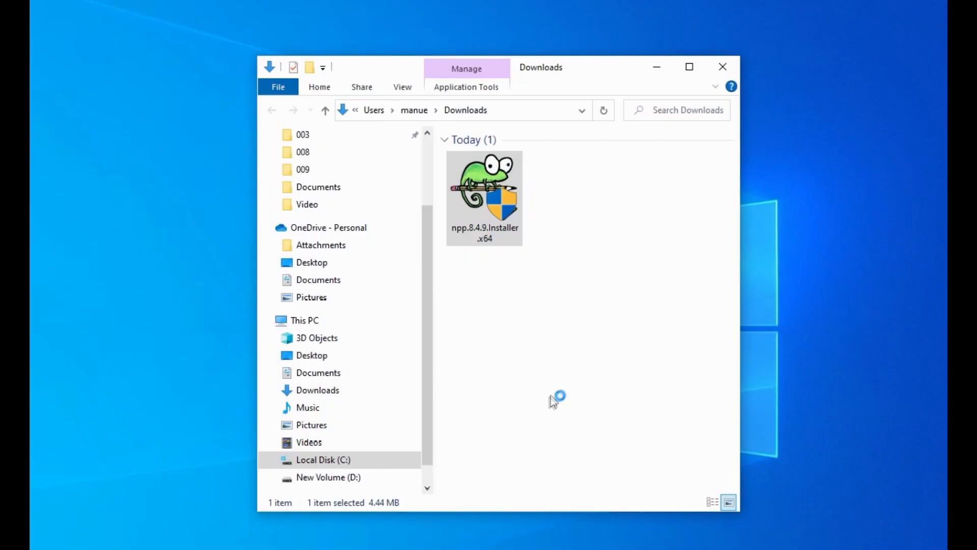
left_click(367, 338)
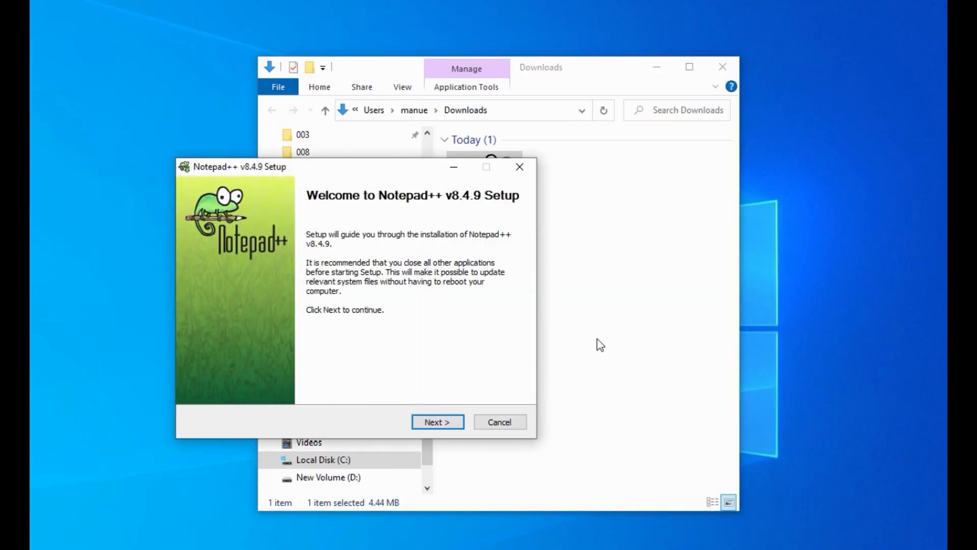
left_click(656, 67)
left_click_drag(426, 171, 328, 68)
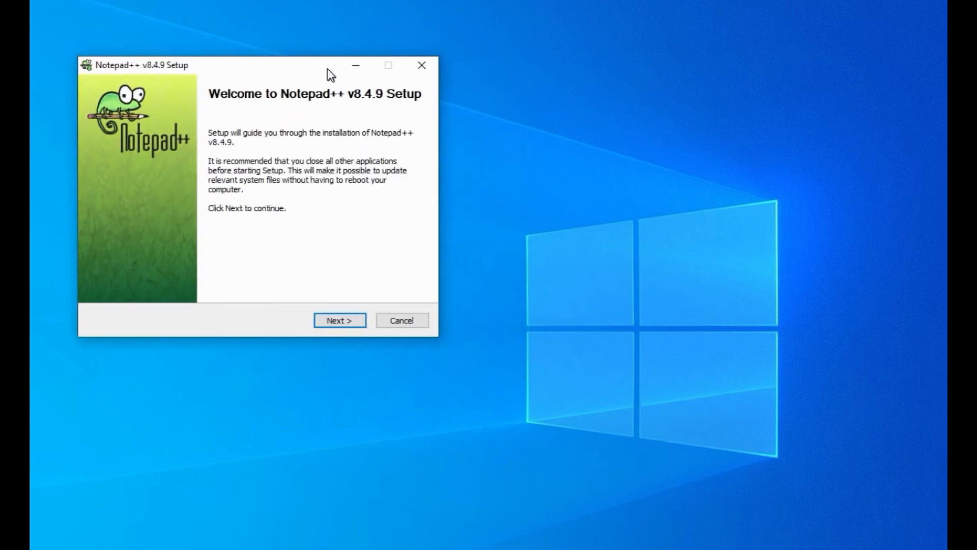
Step: Accept the license agreement and set the destination folder to d:\Program Files\Notepad++
left_click(349, 323)
key("Return")
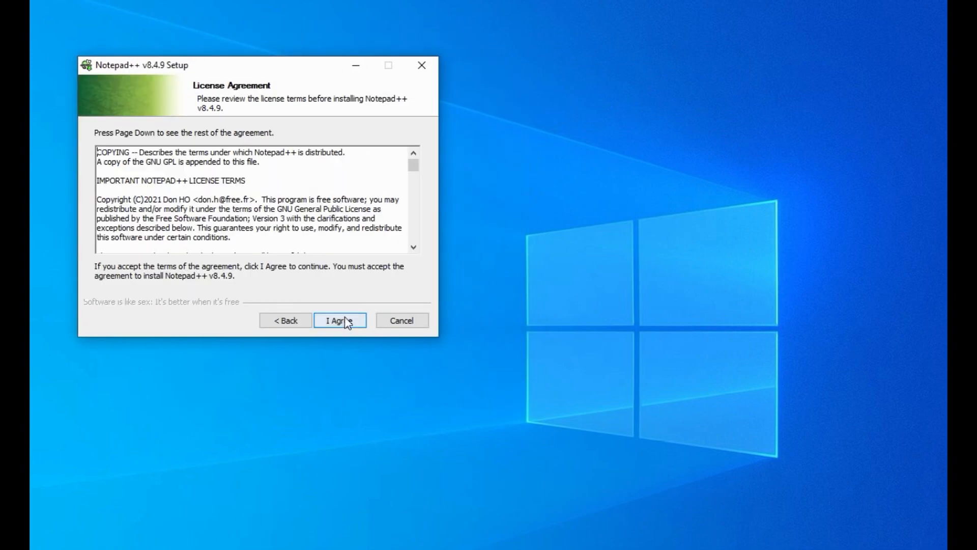
left_click(116, 234)
key("BackSpace")
type("d:\\Program Files\\Notepad++")
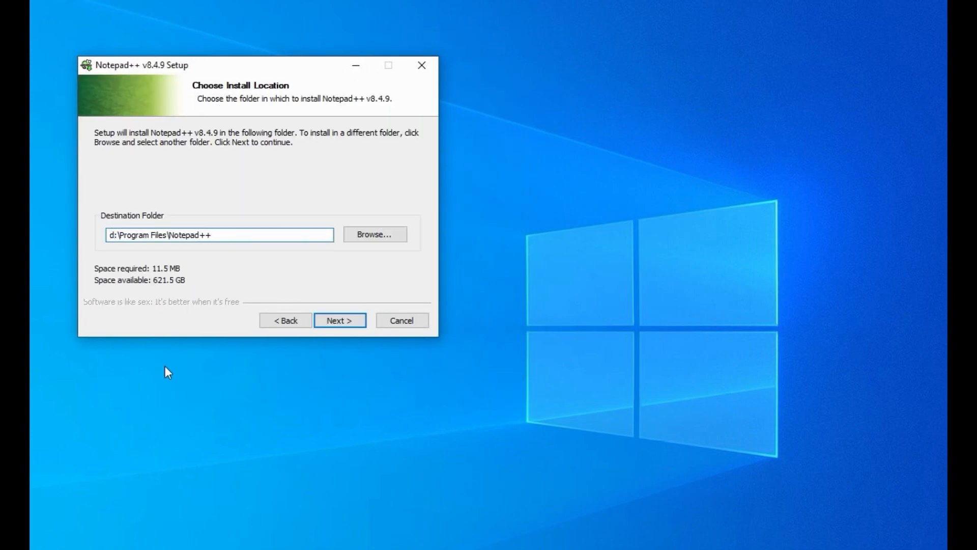
left_click(349, 323)
Step: Install Notepad++ with a desktop shortcut and finish setup with the option to run the program
left_click(349, 320)
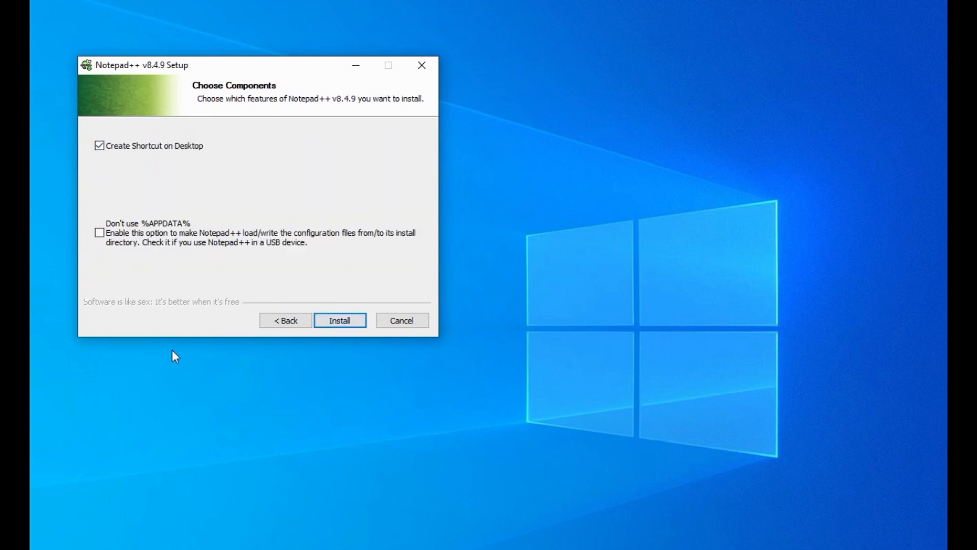
left_click(350, 321)
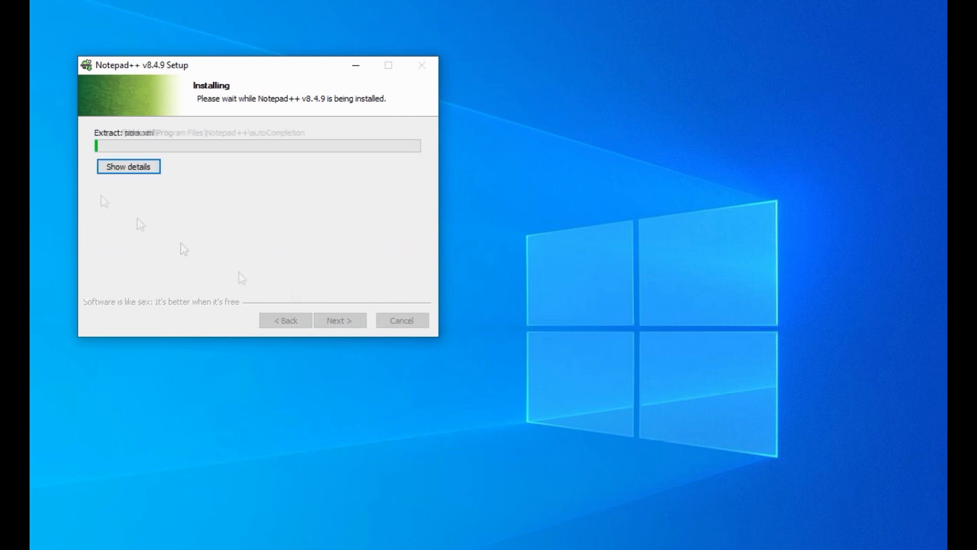
left_click(142, 167)
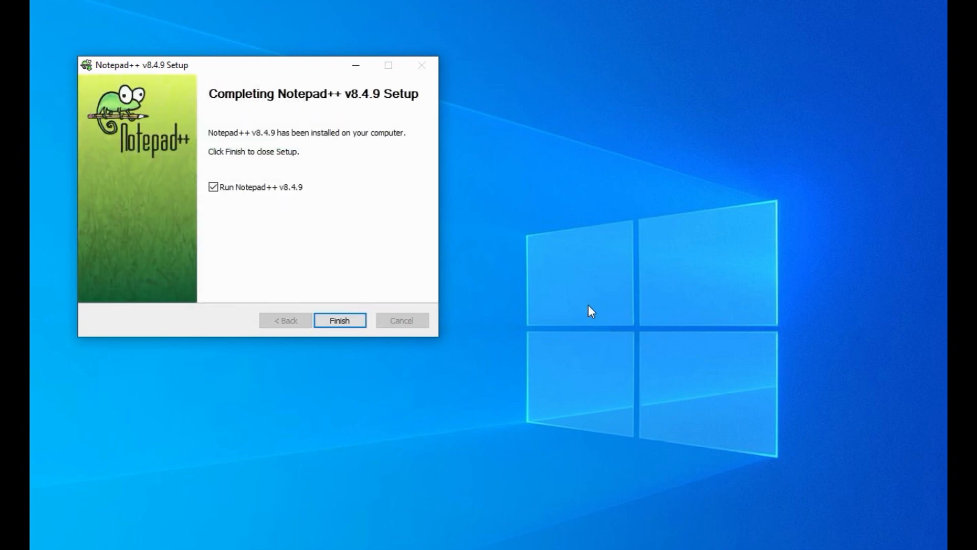
left_click(339, 321)
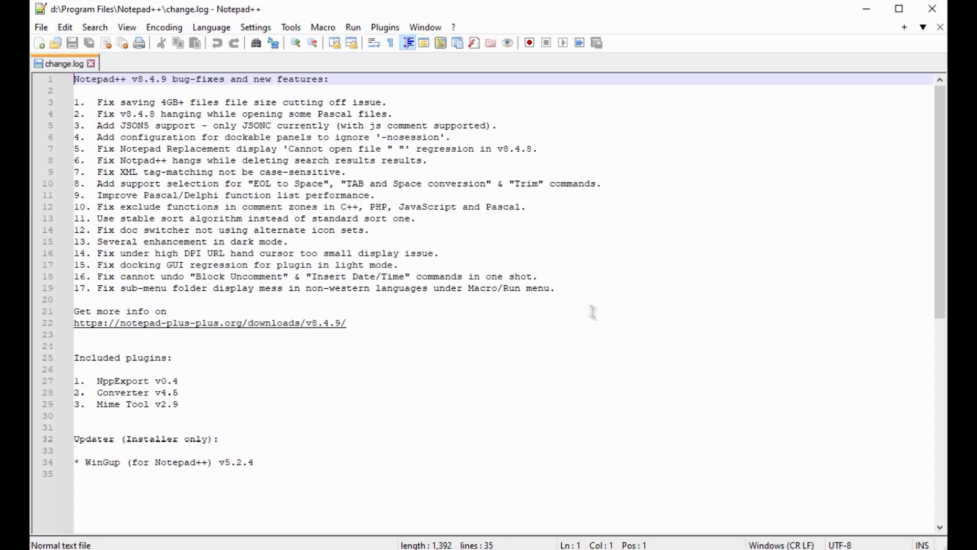
Step: Skim the change.log file and close it
scroll(585, 308, "down", 3)
scroll(616, 305, "up", 3)
left_click(92, 64)
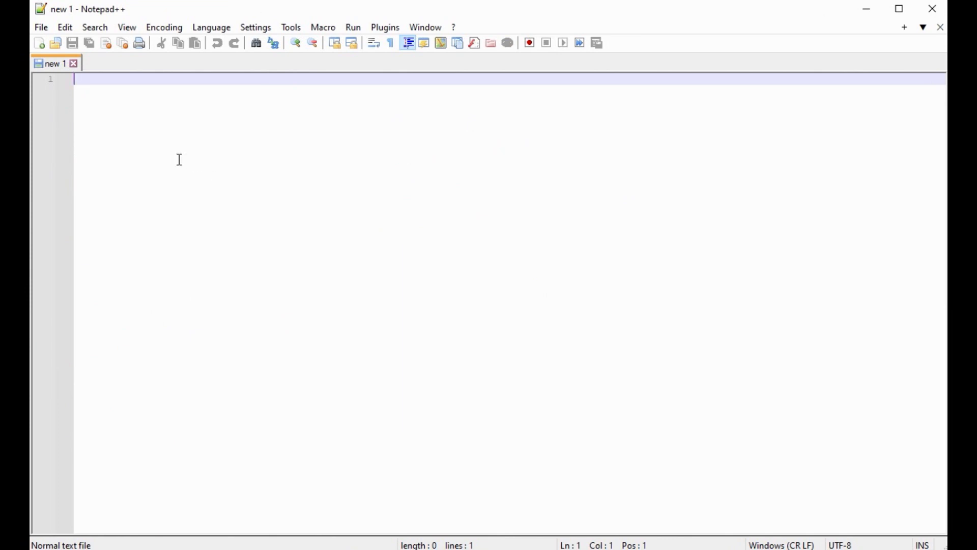
Step: Install the NppExec plugin through Plugins Admin, allow the restart and system changes, and close the editor
left_click(389, 29)
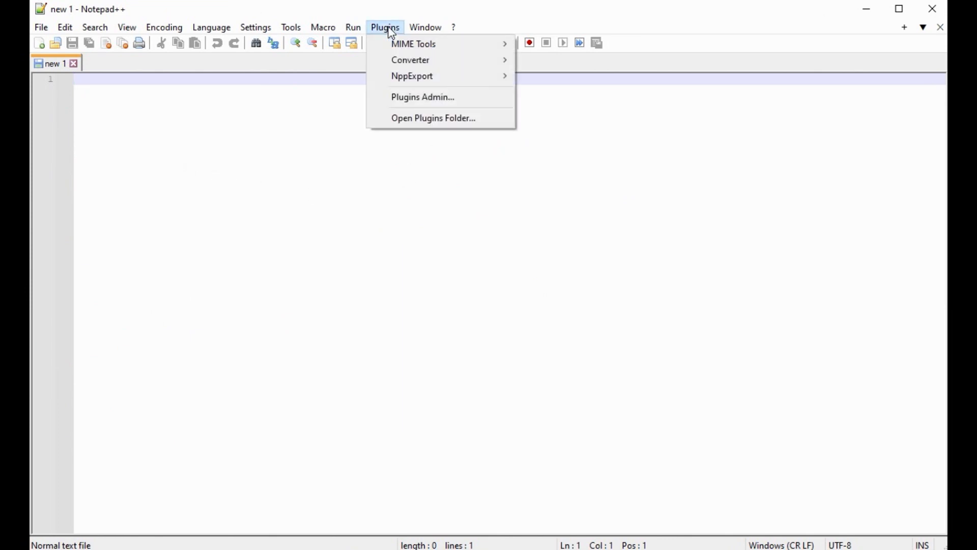
left_click(433, 100)
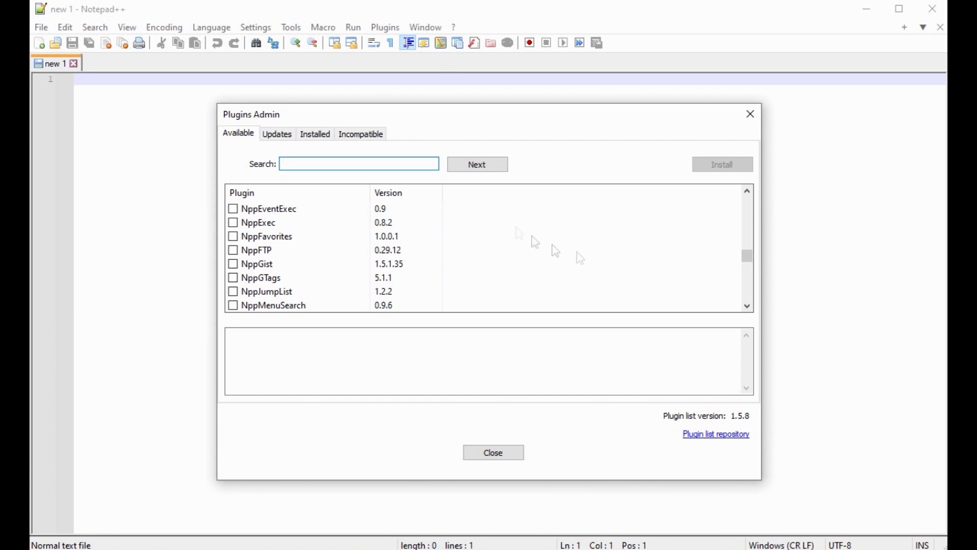
left_click(258, 223)
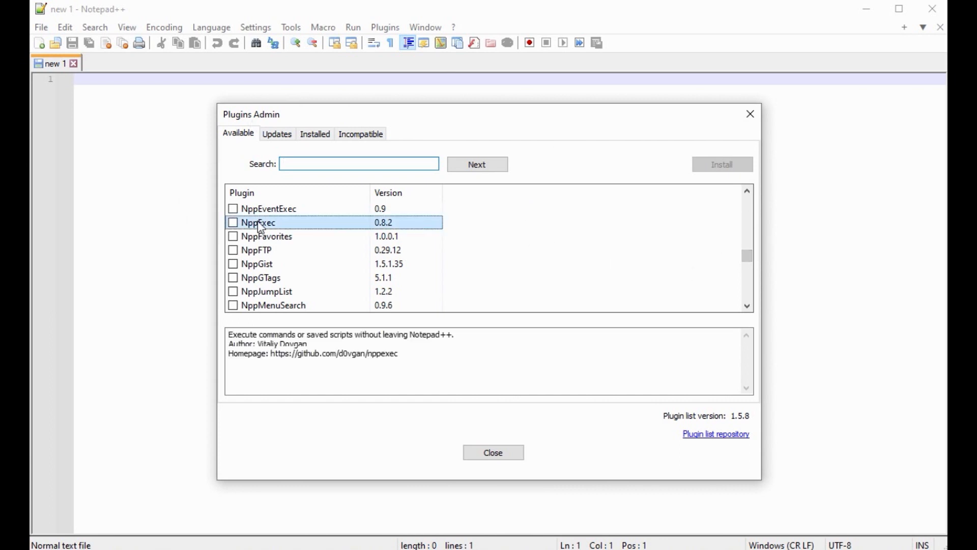
left_click(233, 223)
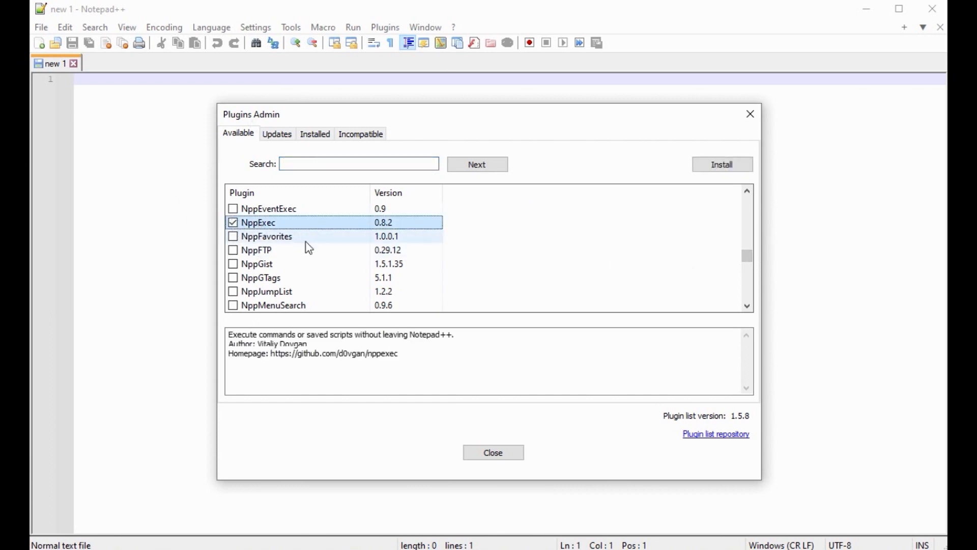
left_click(733, 167)
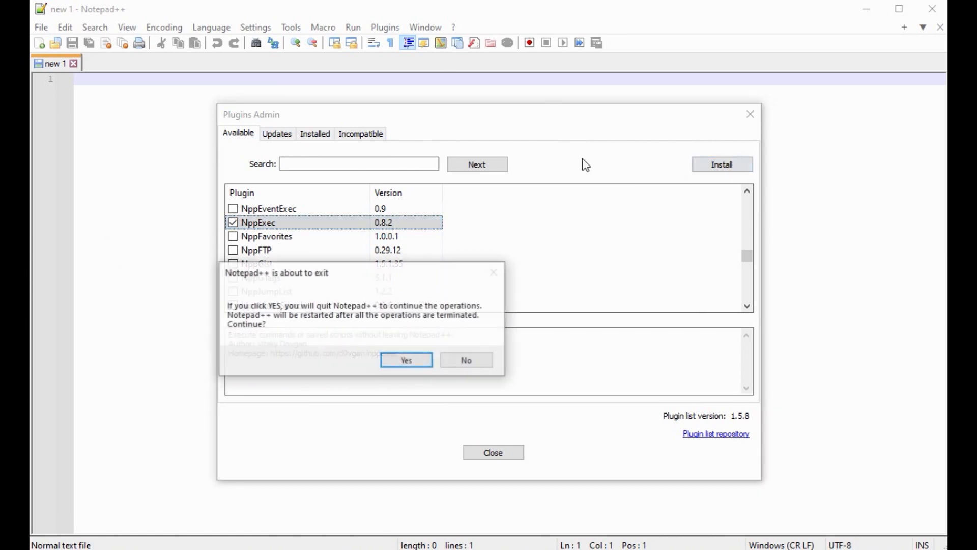
left_click(415, 361)
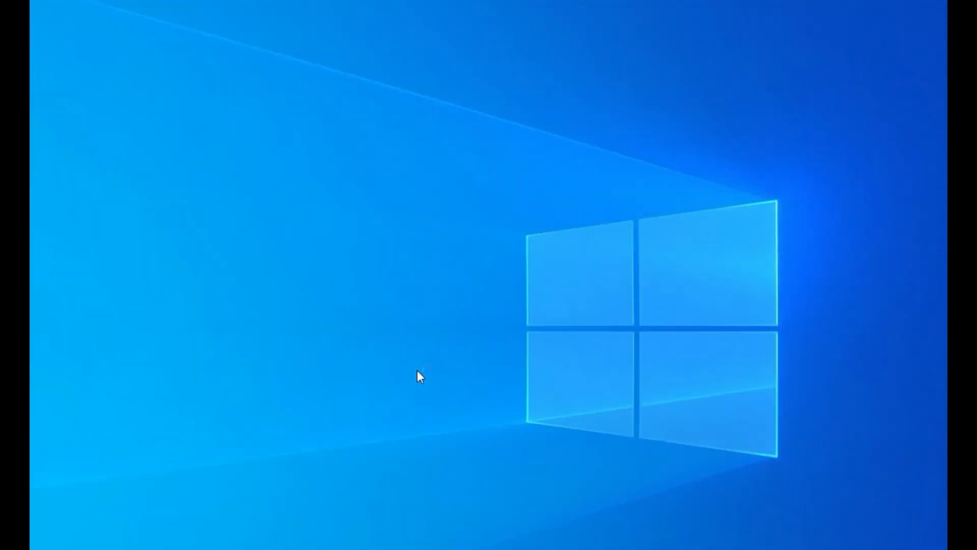
left_click(284, 404)
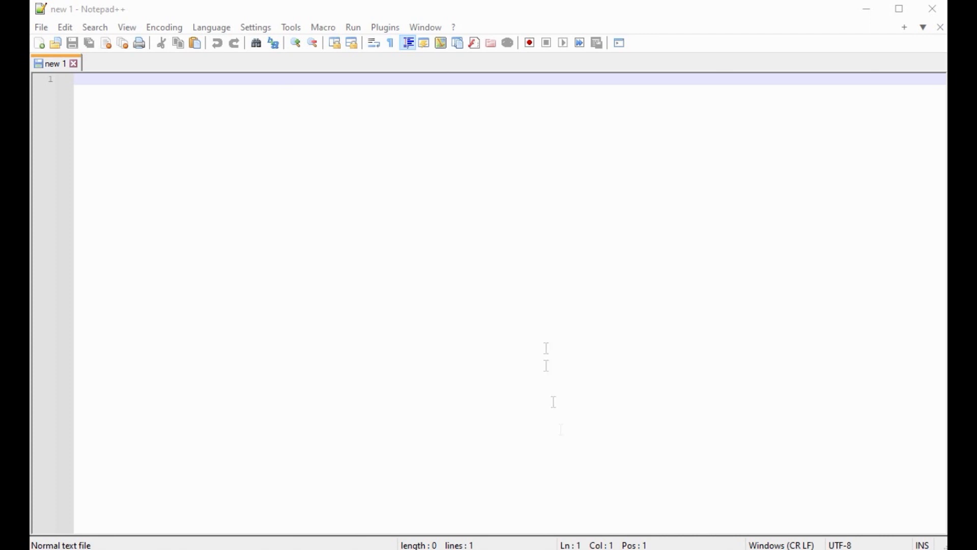
left_click(574, 256)
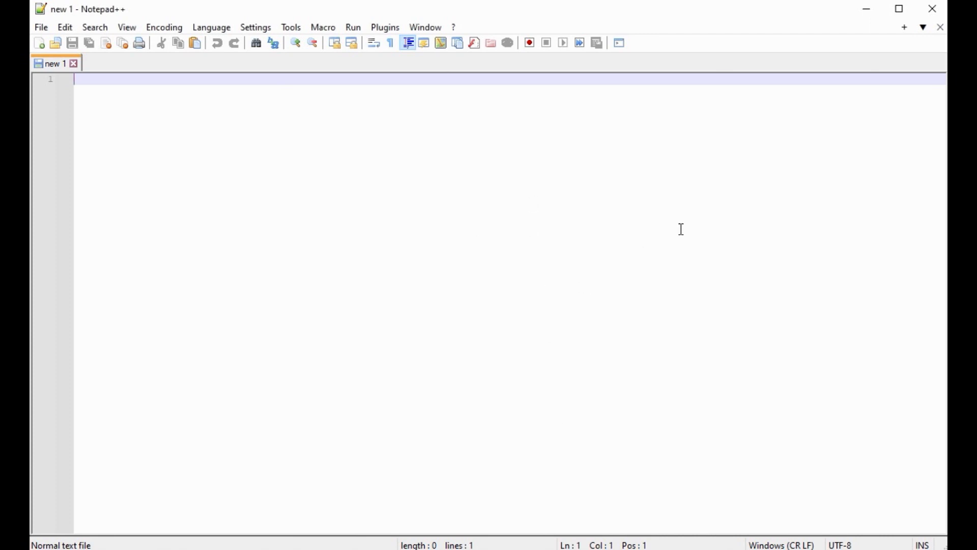
left_click(934, 9)
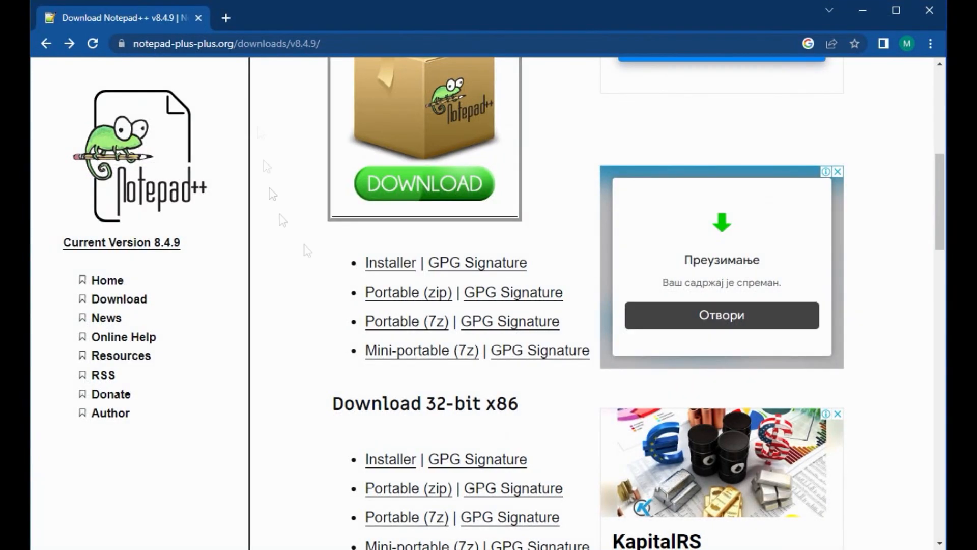
left_click(226, 17)
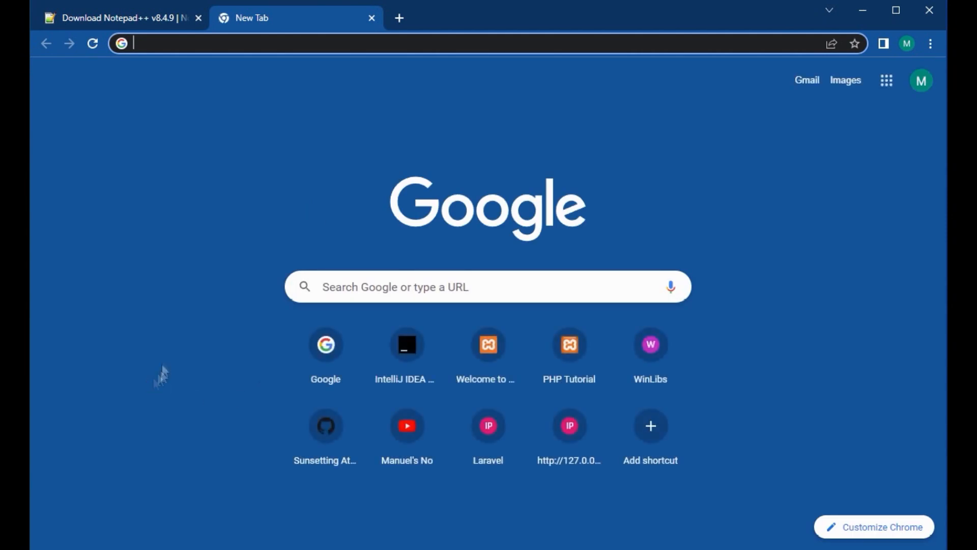
type("www")
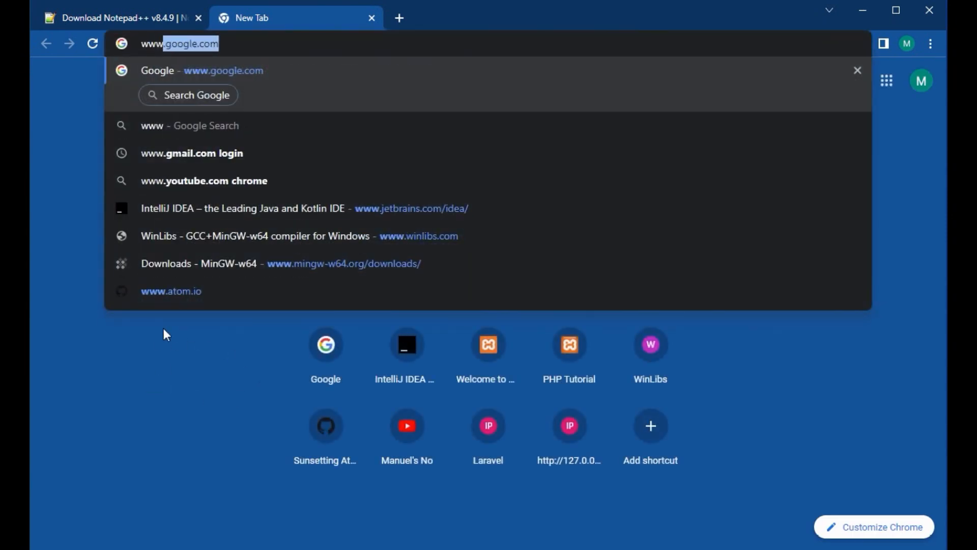
type(".win")
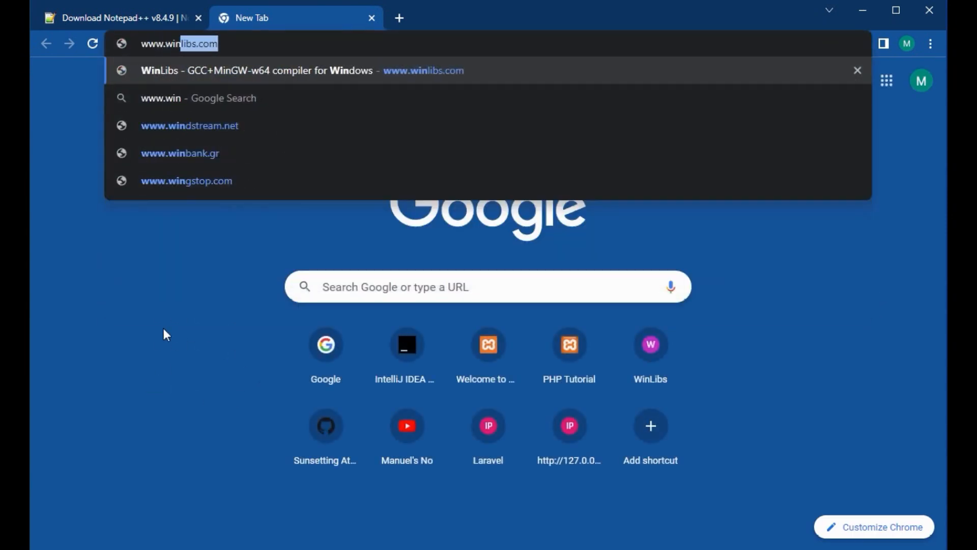
key("Return")
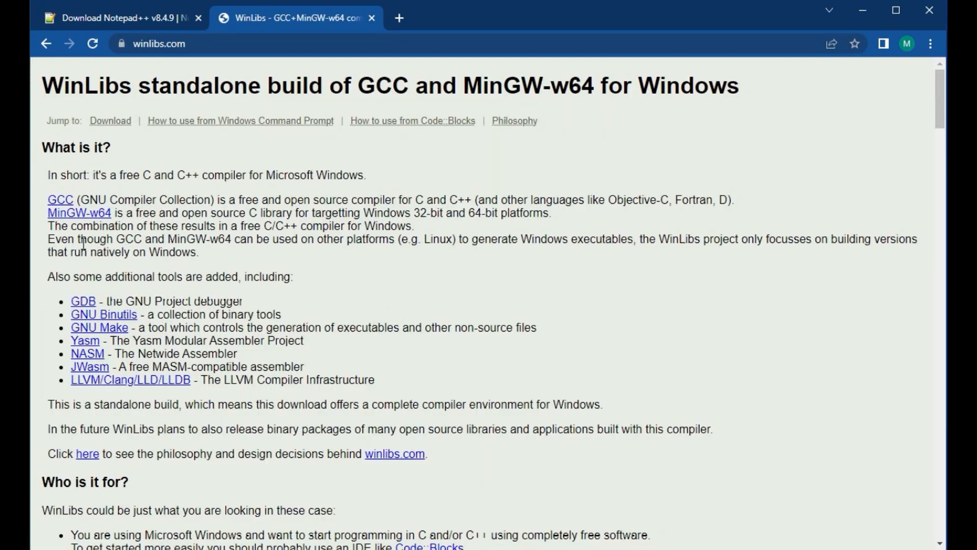
Step: Read the WinLibs page's notes on MinGW-w64 and on MSVCRT versus UCRT, down to the MSVCRT runtime releases
left_click_drag(48, 213, 306, 214)
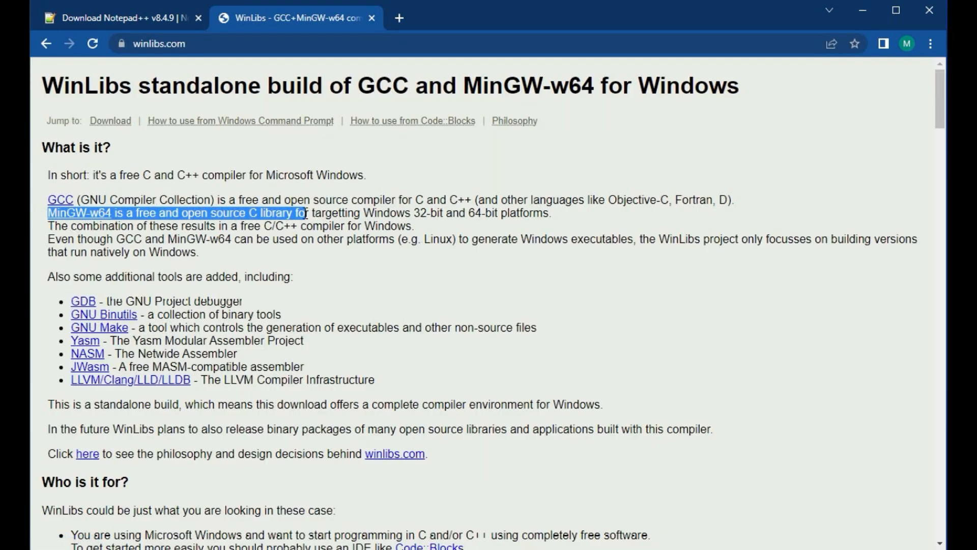
scroll(407, 295, "down", 8)
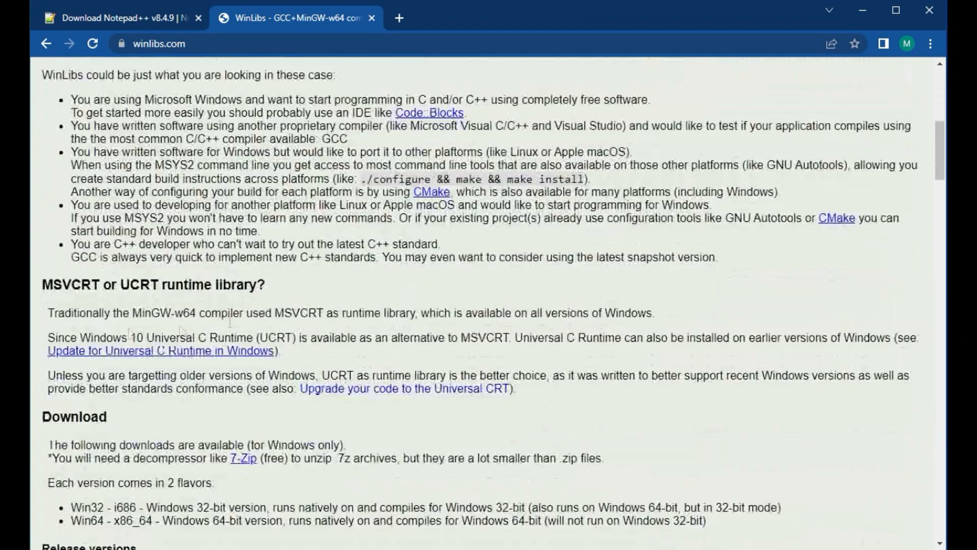
left_click_drag(42, 284, 296, 285)
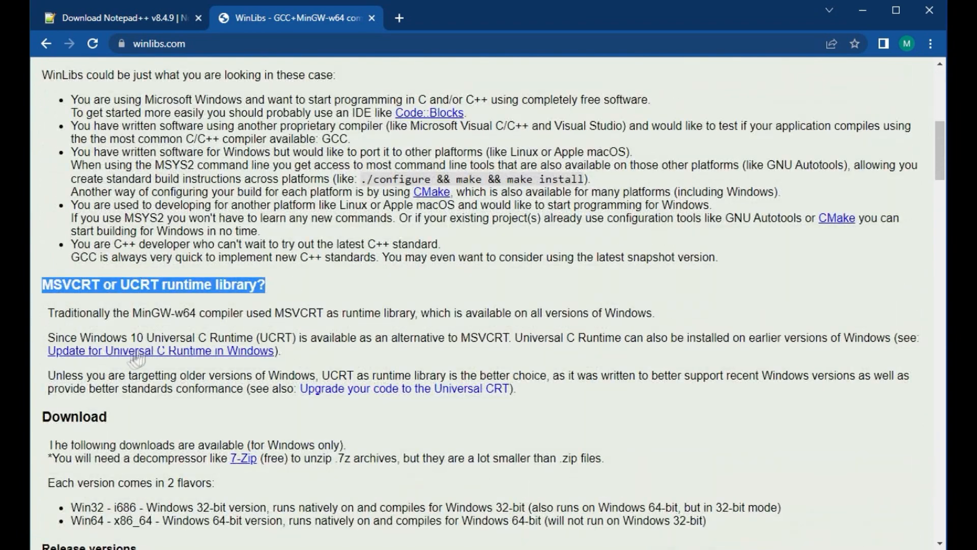
left_click_drag(133, 313, 327, 314)
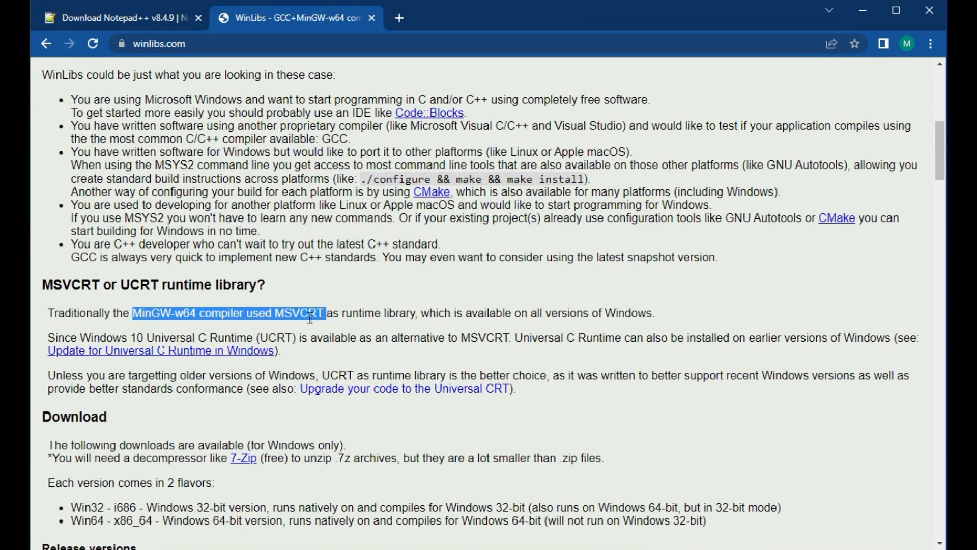
scroll(307, 317, "down", 7)
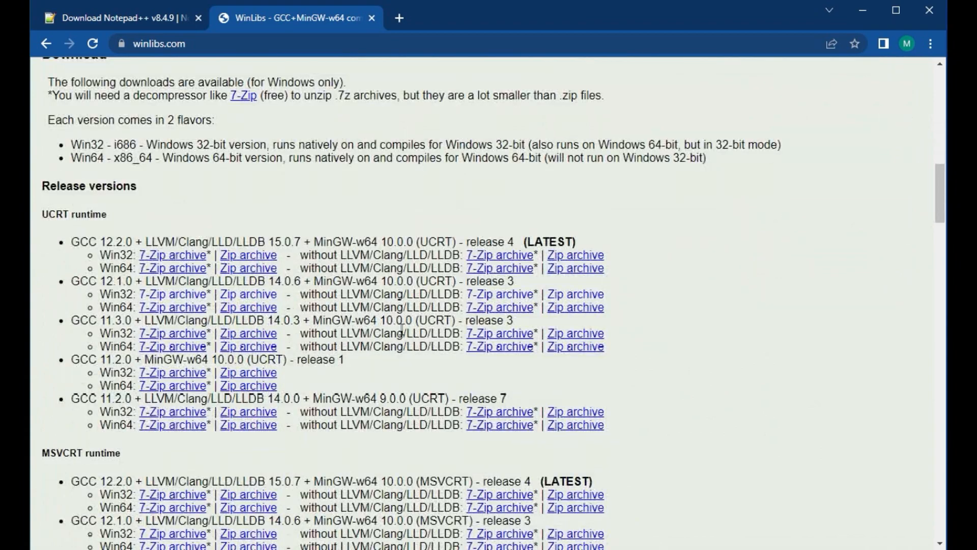
scroll(410, 330, "down", 1)
left_click_drag(43, 378, 134, 383)
scroll(427, 304, "down", 3)
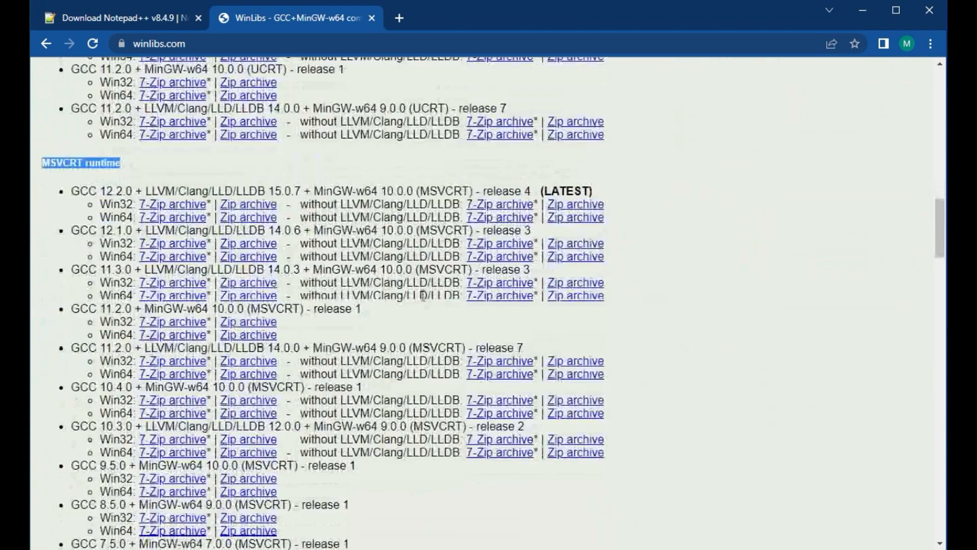
Step: Download the Win64 Zip archive of the latest MSVCRT release, GCC 12.2.0 with LLVM/Clang/LLD/LLDB 15.0.7 and MinGW-w64 10.0.0
left_click_drag(120, 218, 131, 218)
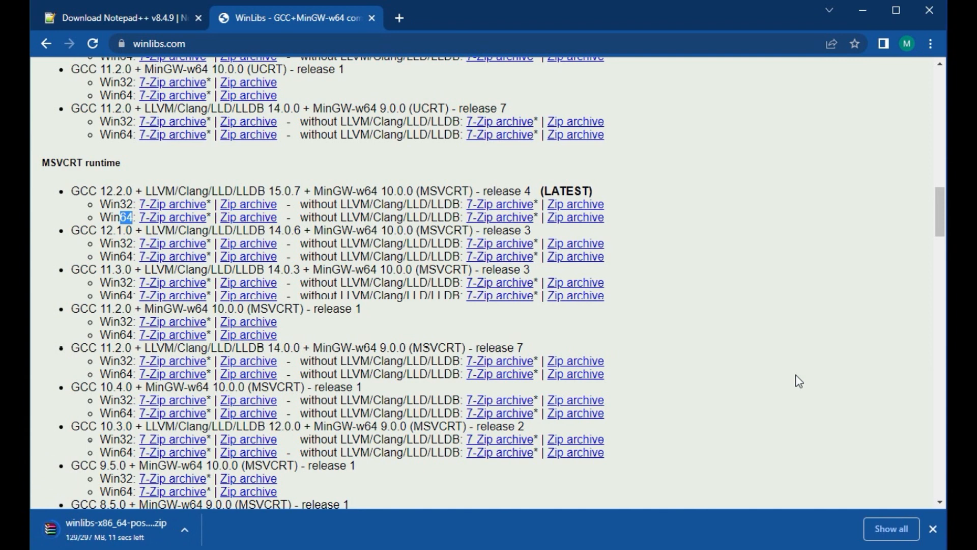
triple_click(602, 194)
left_click(475, 195)
left_click_drag(484, 190, 593, 192)
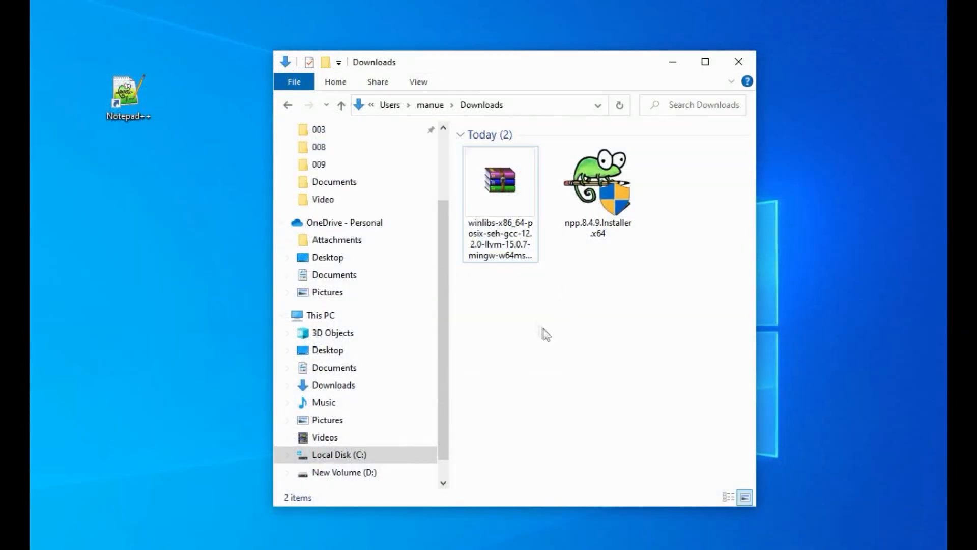
Step: Extract the WinLibs archive in the Downloads folder and move the extracted mingw64 folder to New Volume (D:)
right_click(497, 181)
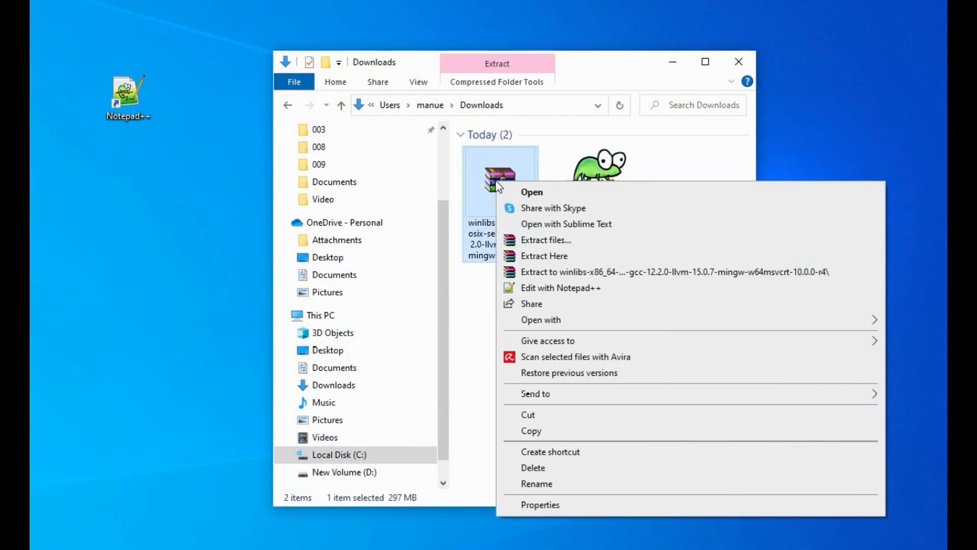
left_click(554, 261)
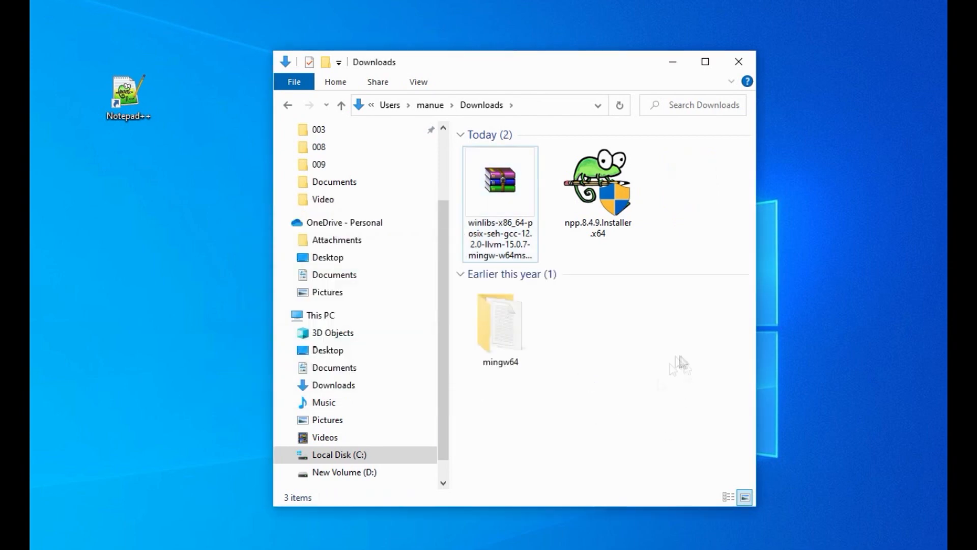
right_click(490, 324)
key("Escape")
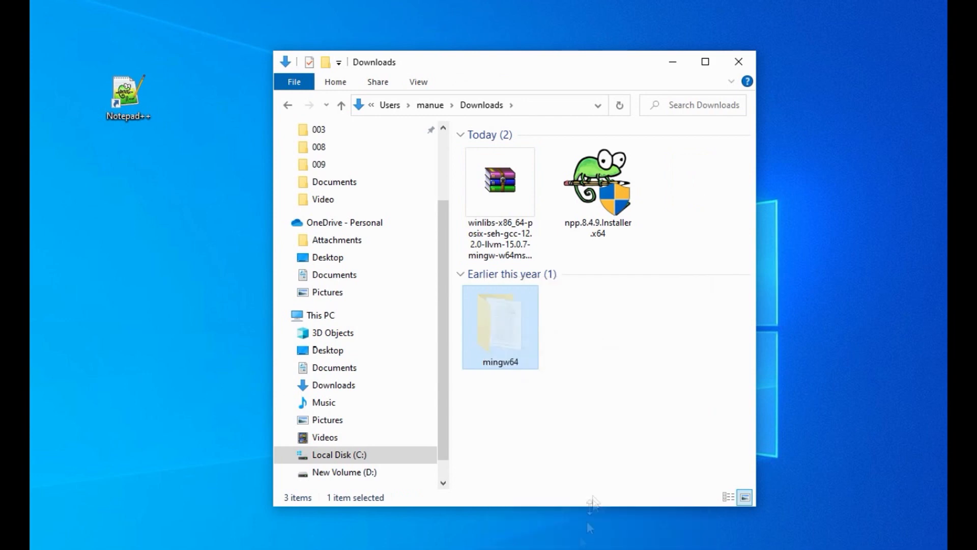
left_click(422, 472)
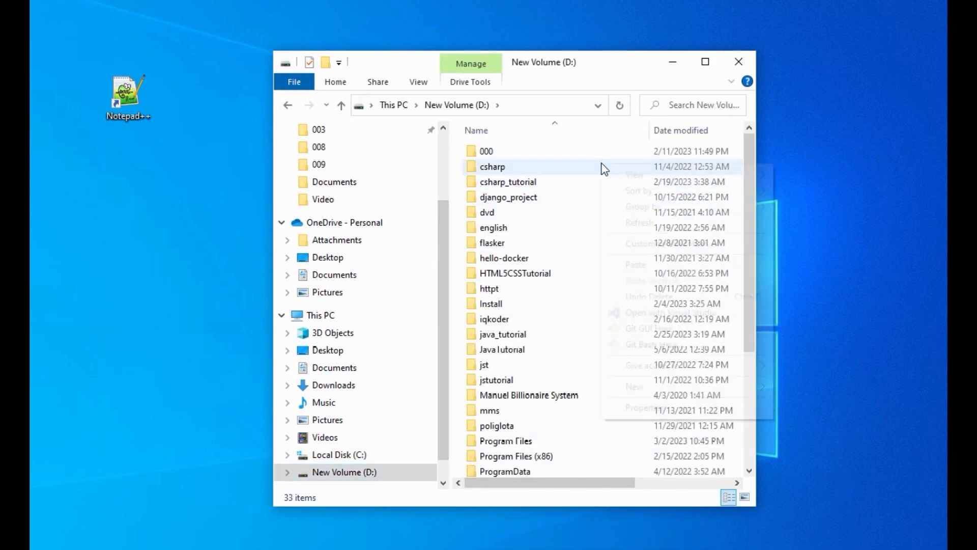
right_click(603, 164)
left_click(604, 269)
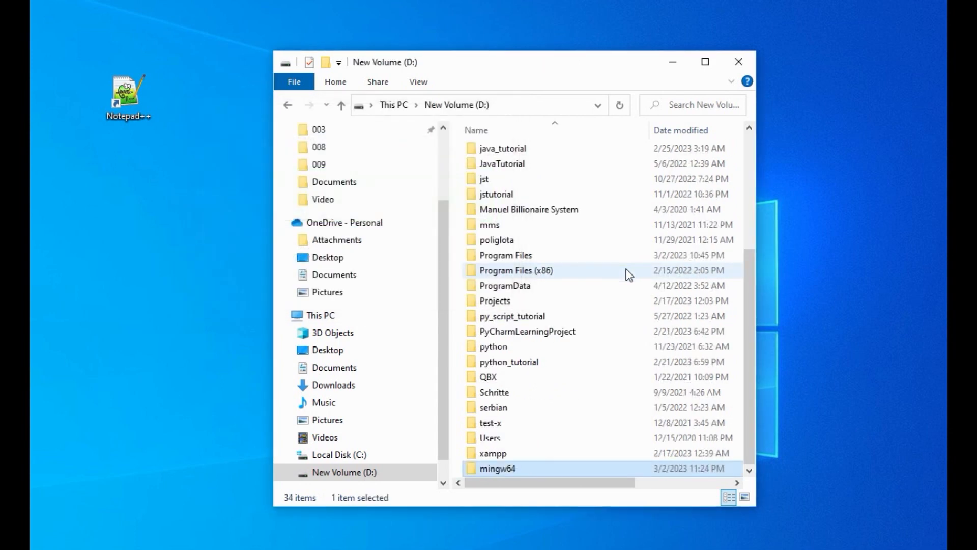
Step: Open the bin folder inside mingw64 on drive D: and copy its full path, D:\mingw64\bin
key("Return")
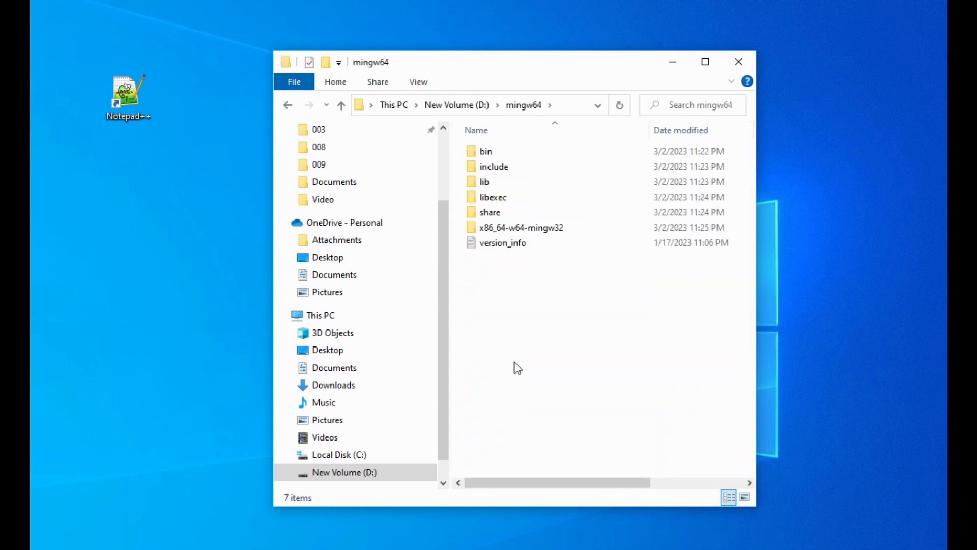
double_click(473, 150)
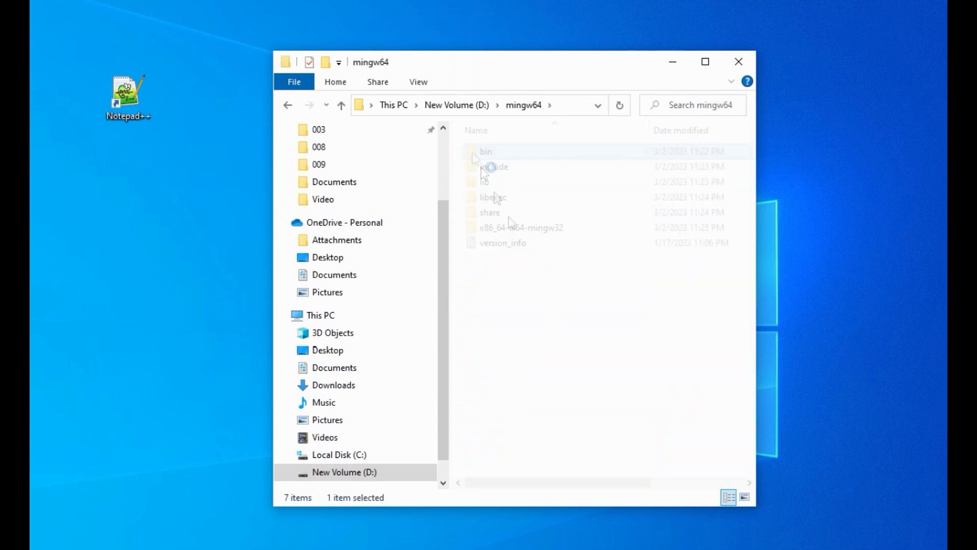
right_click(562, 103)
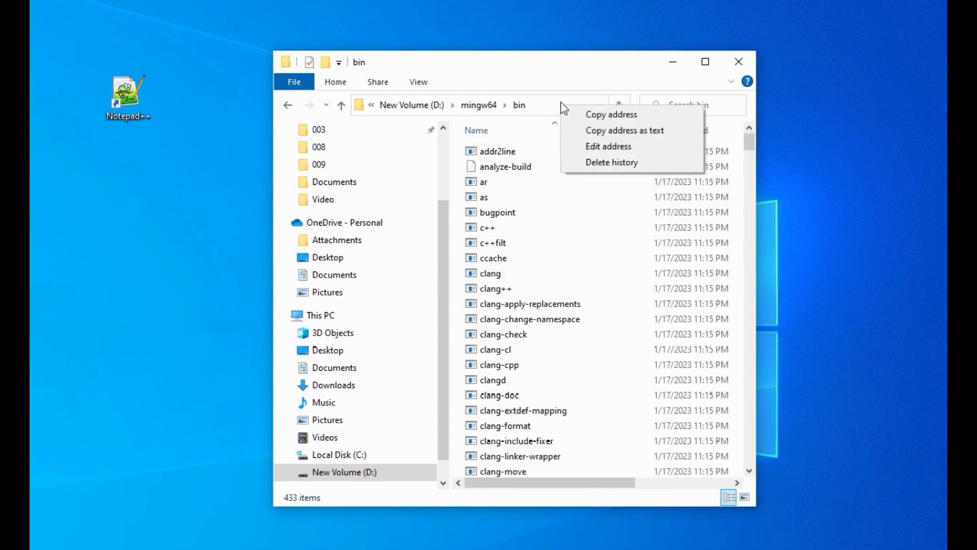
left_click(604, 116)
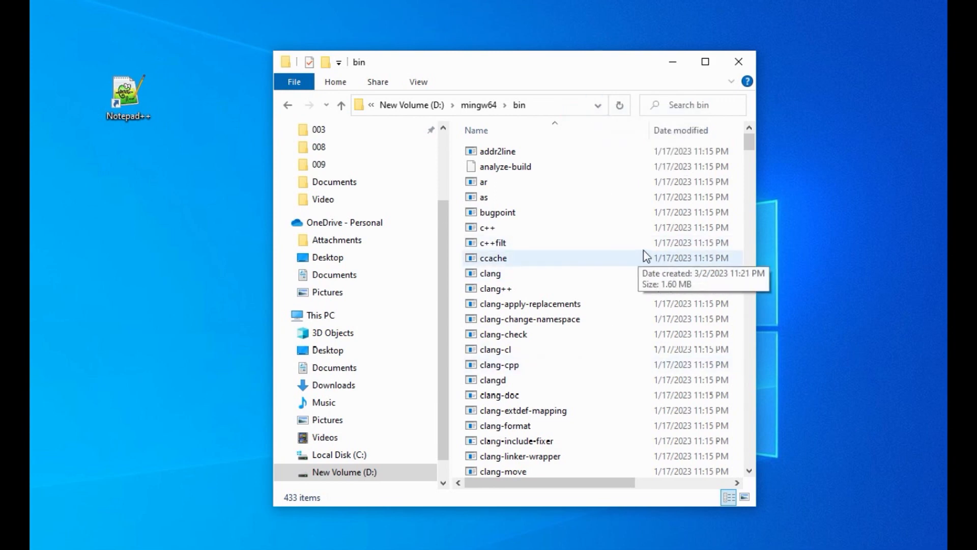
left_click(560, 105)
right_click(524, 108)
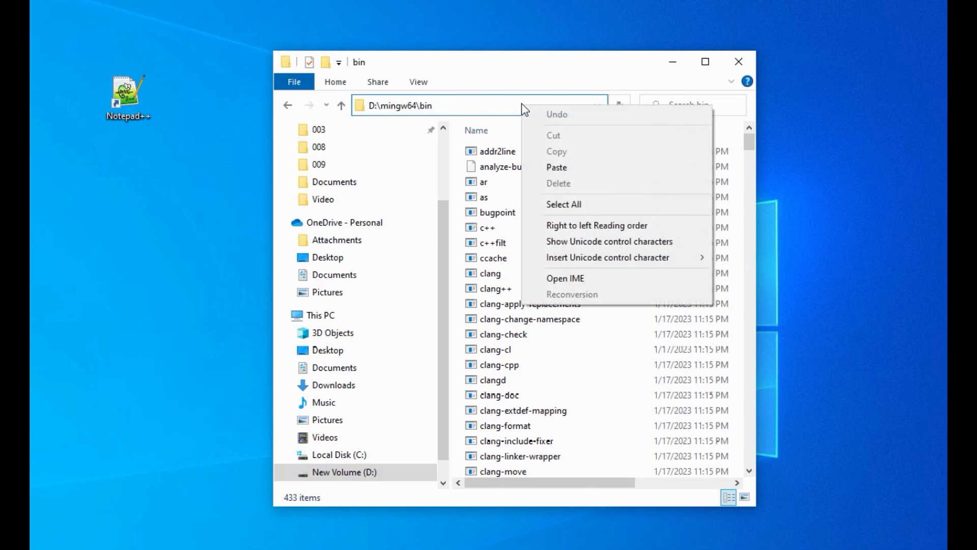
left_click_drag(434, 105, 358, 106)
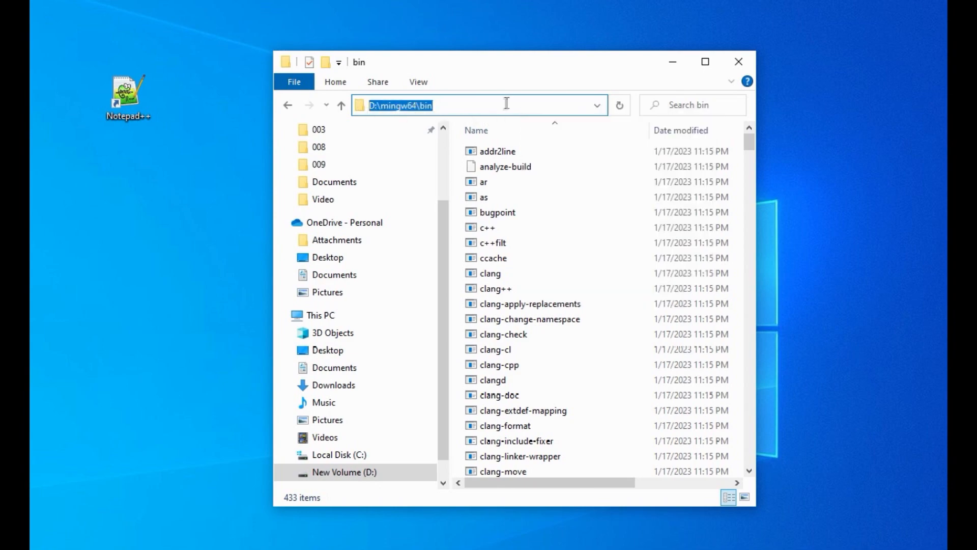
right_click(507, 103)
left_click(542, 149)
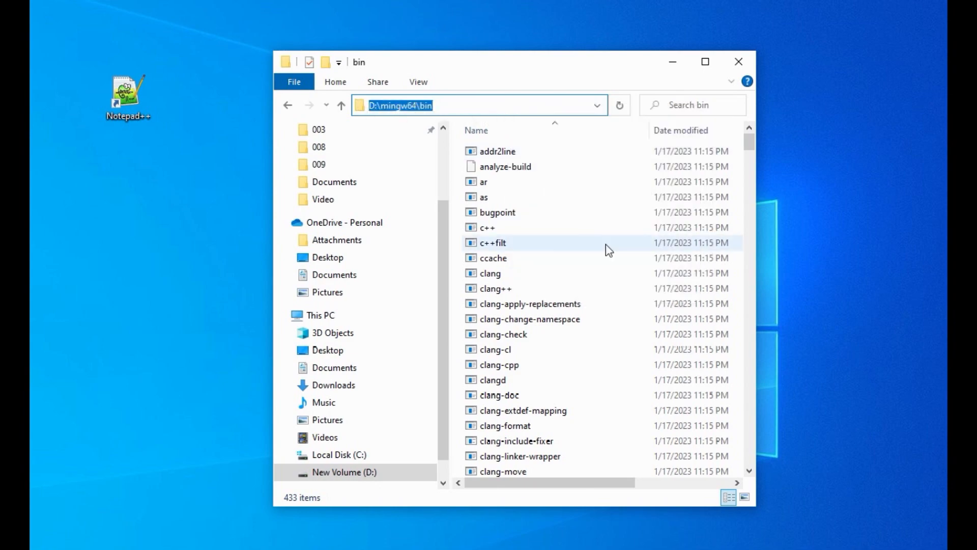
Step: Minimize the folder window and add D:\mingw64\bin as a new entry in the user's Path environment variable
left_click(675, 62)
left_click(382, 326)
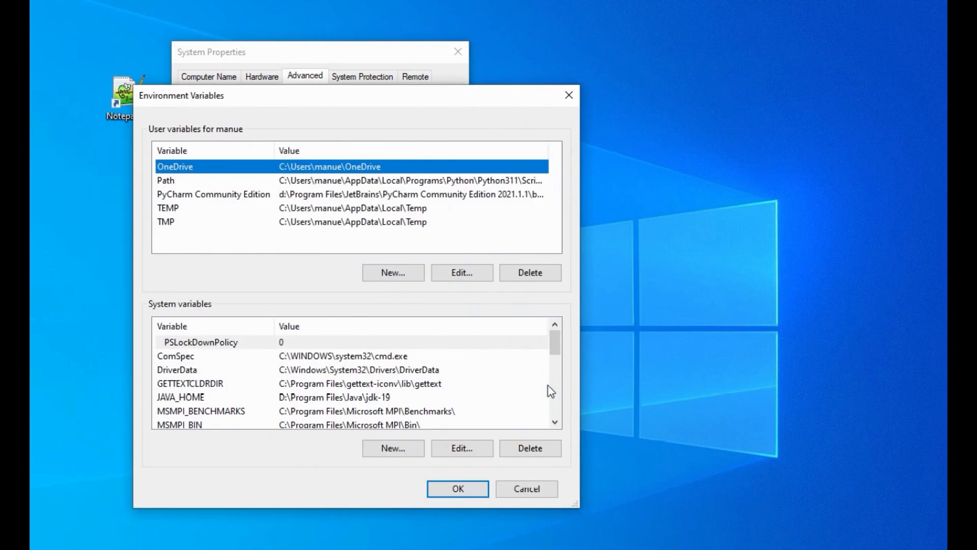
left_click(302, 182)
left_click_drag(555, 340, 554, 410)
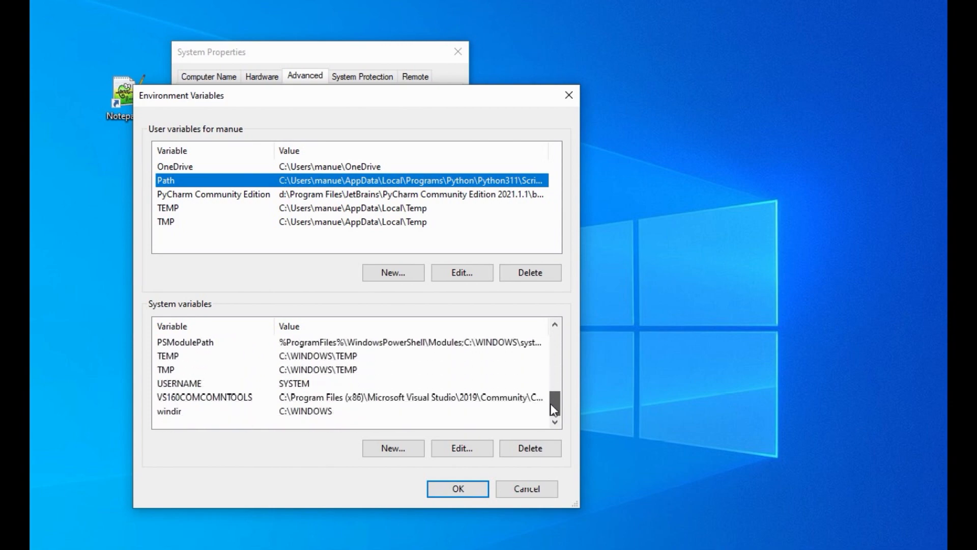
scroll(509, 367, "up", 6)
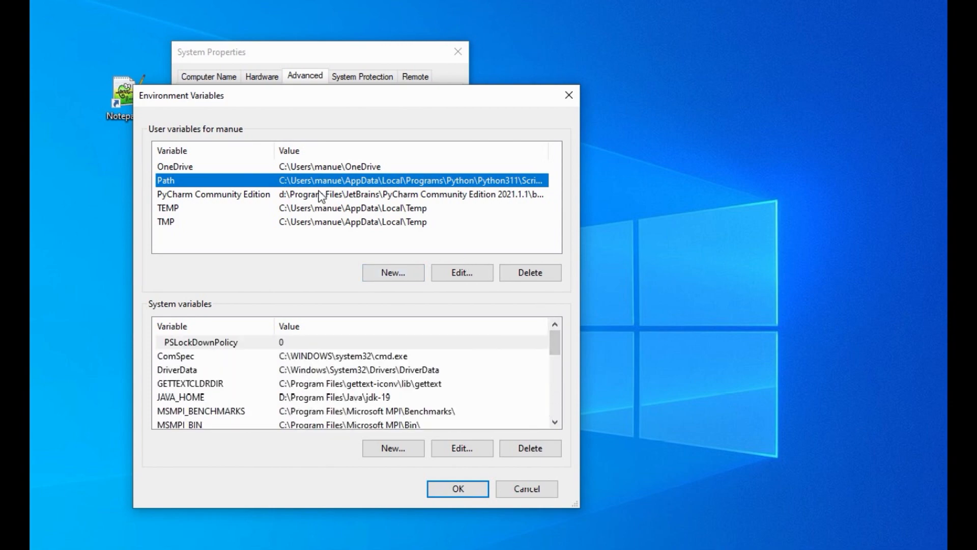
left_click(462, 275)
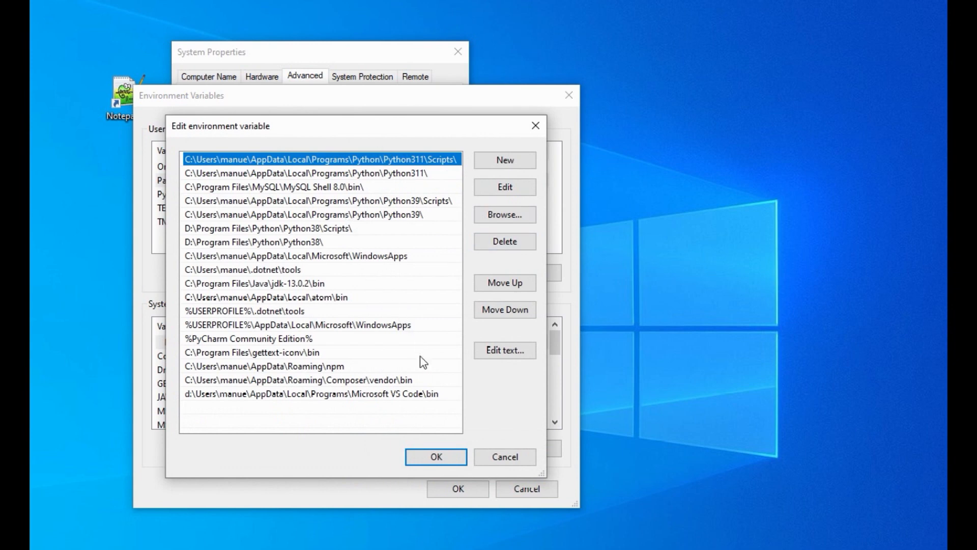
left_click(510, 160)
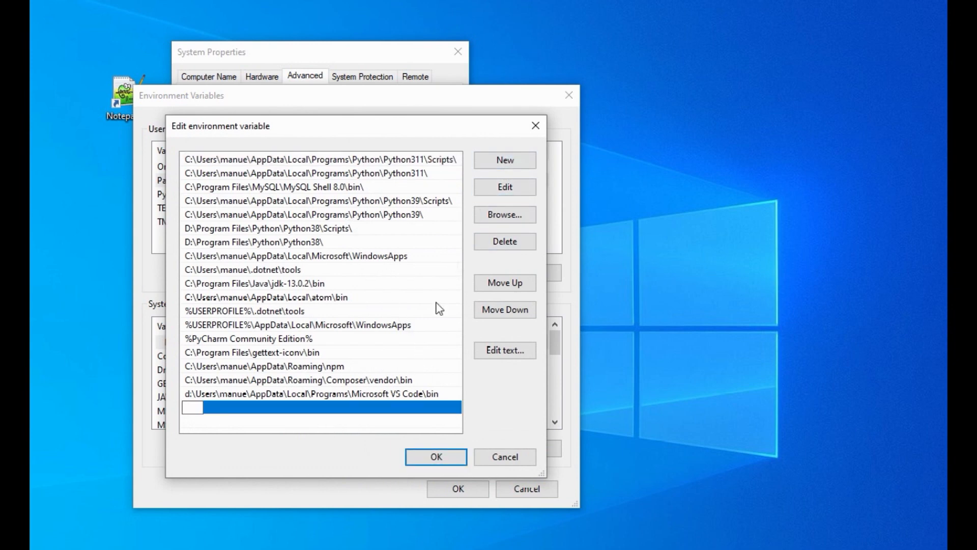
key("ctrl+v")
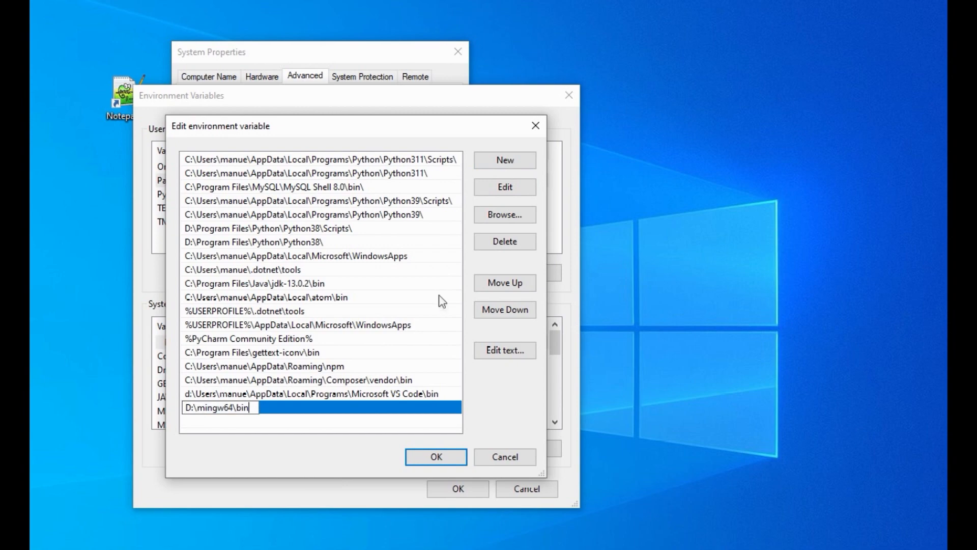
left_click(450, 460)
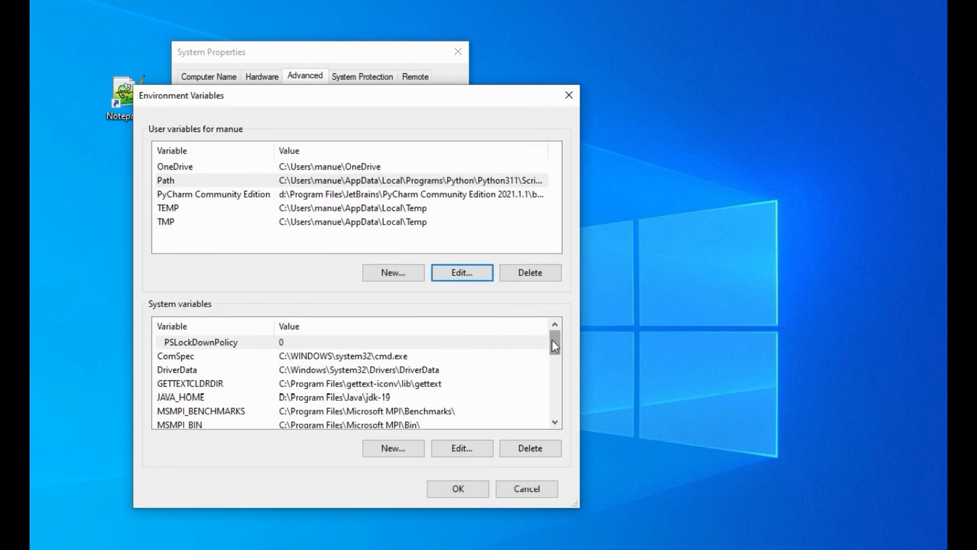
Step: Create a new system variable named MINGW64 with the value D:\mingw64\bin
left_click(522, 182)
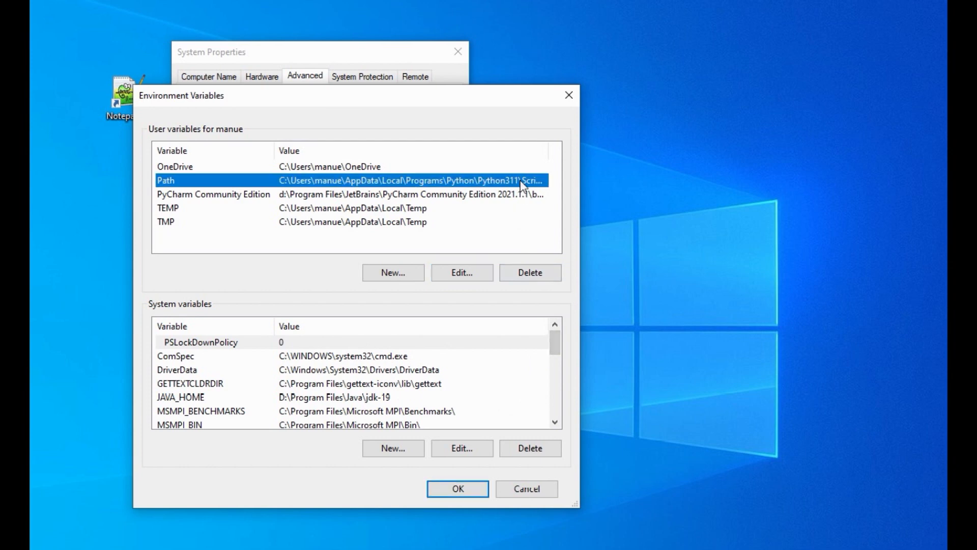
left_click_drag(555, 344, 553, 396)
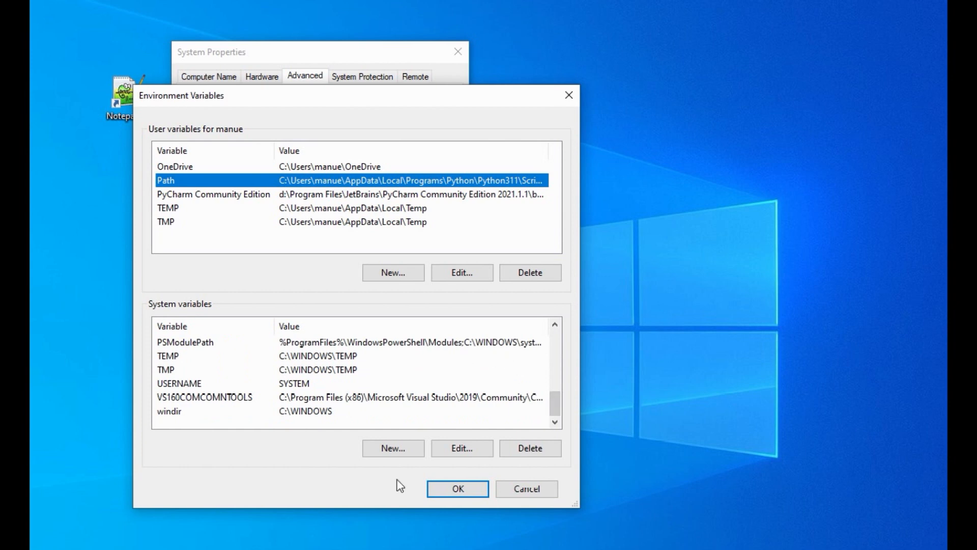
left_click(397, 449)
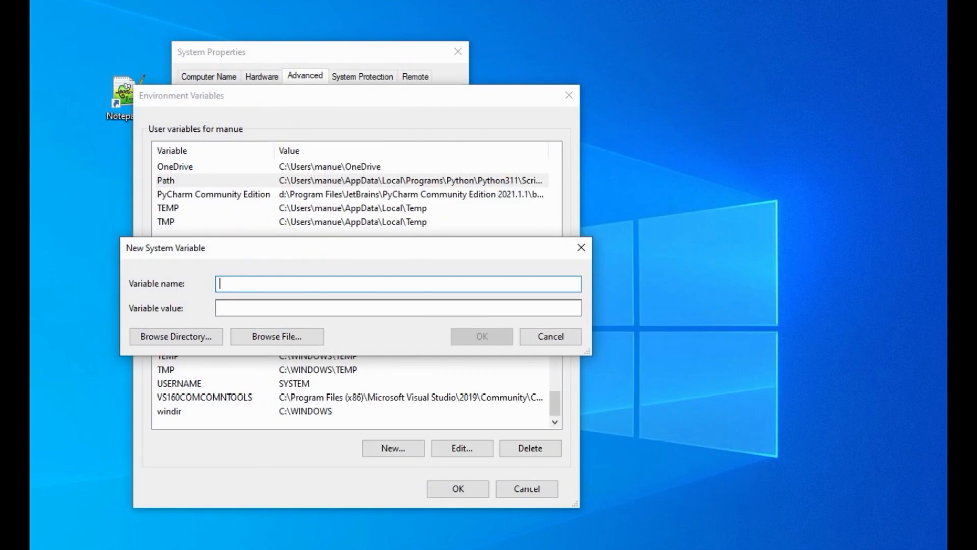
type("MINGW64")
left_click(266, 307)
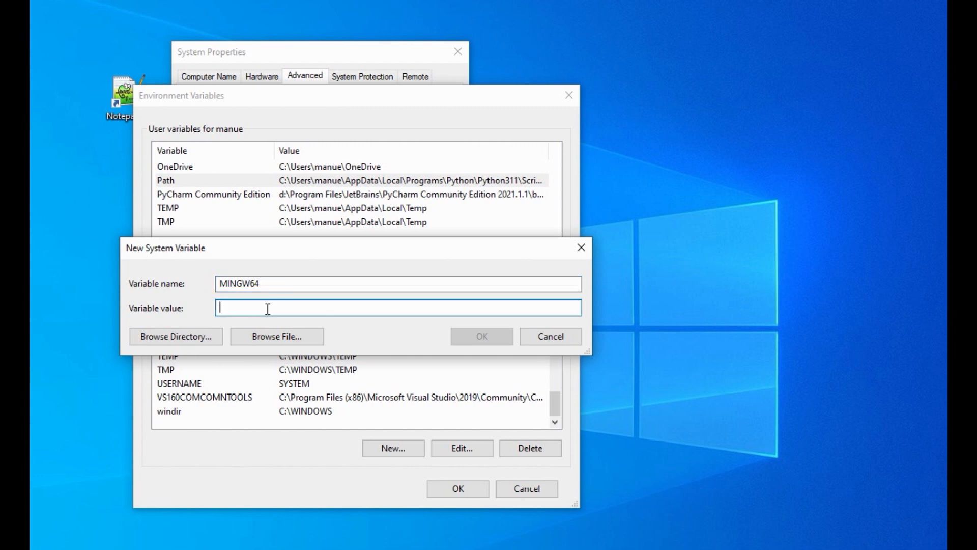
right_click(267, 307)
left_click(302, 372)
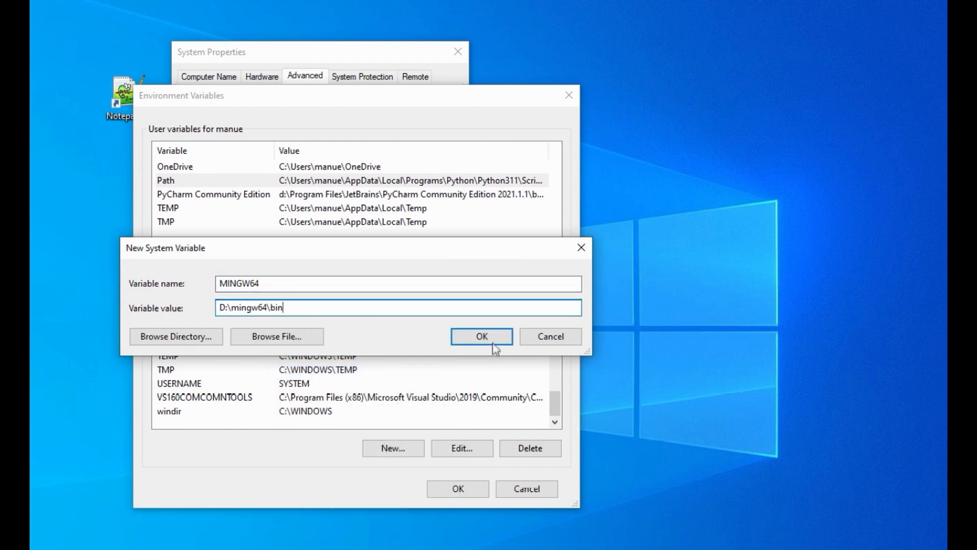
left_click(486, 336)
Step: Locate MINGW64 in the system variables list, accept the environment variable changes and close System Properties
left_click(555, 422)
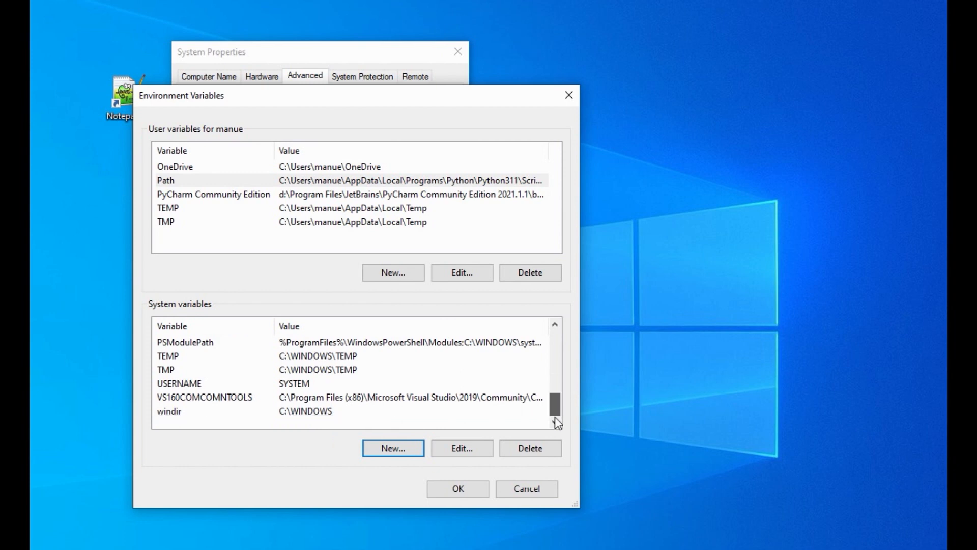
scroll(555, 407, "up", 6)
left_click(247, 398)
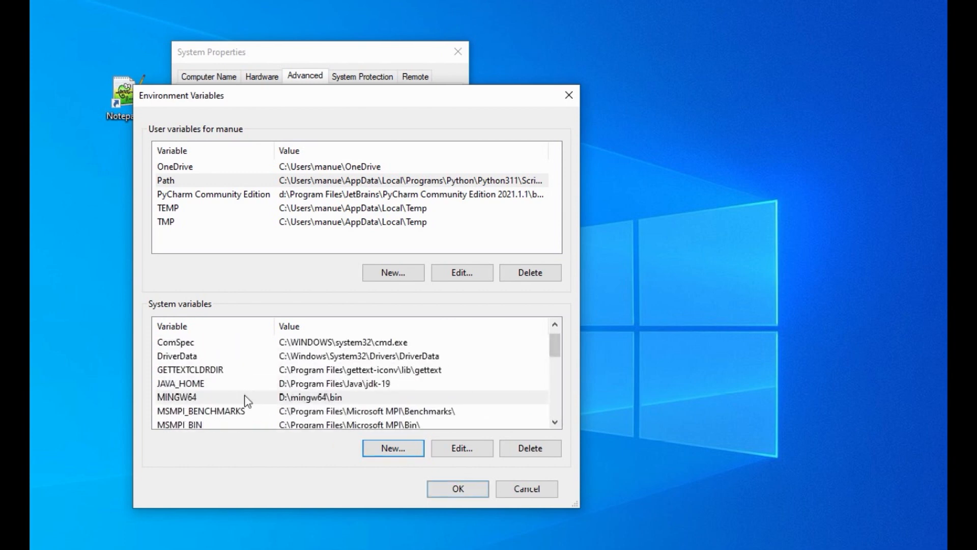
left_click(459, 489)
left_click(325, 366)
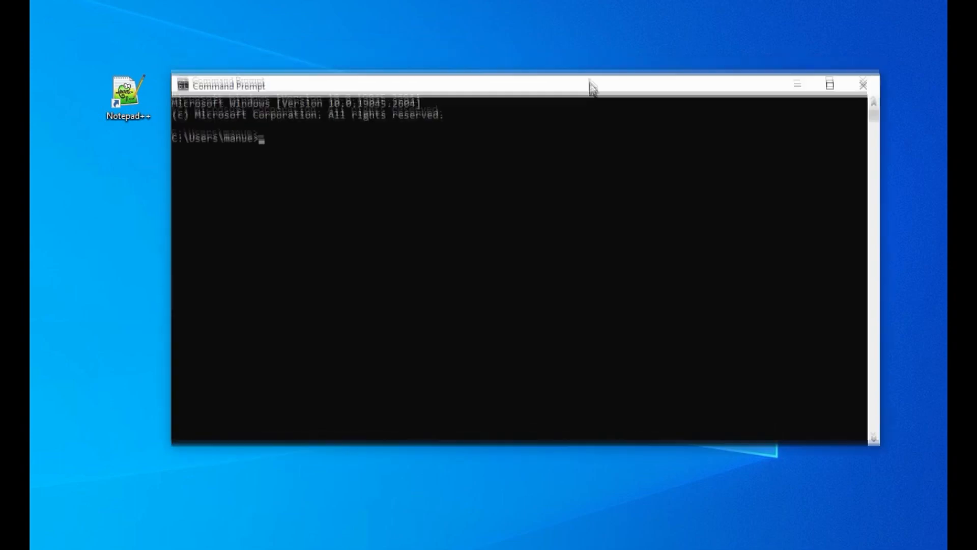
Step: Check the installed compiler by running g++ --version in Command Prompt, and close the window
left_click_drag(589, 87, 615, 102)
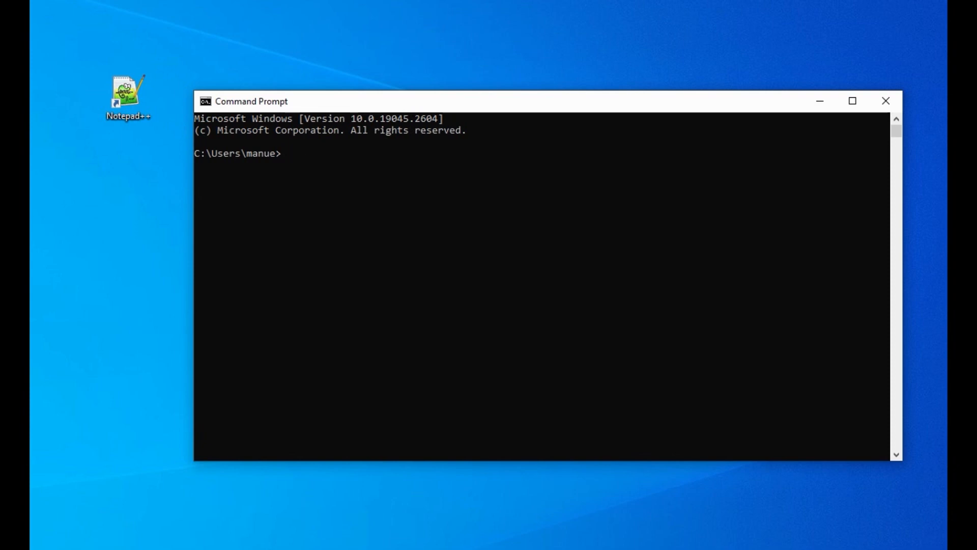
type("g++ --version")
key("Return")
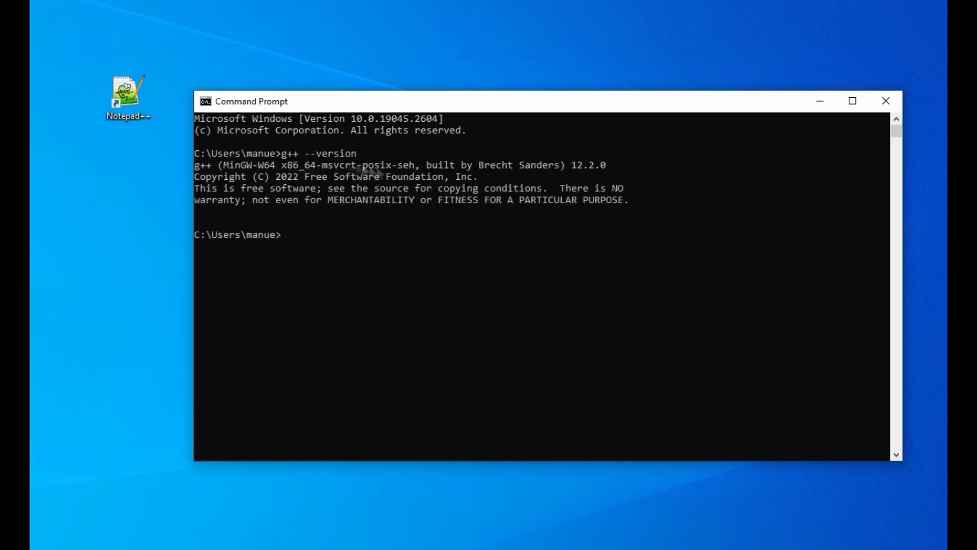
left_click_drag(224, 166, 607, 166)
left_click(584, 293)
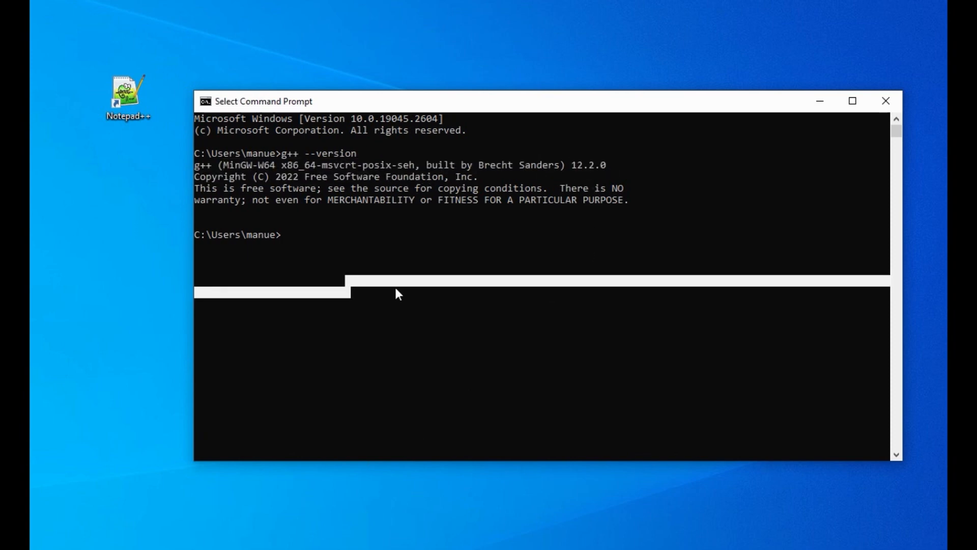
left_click(295, 235)
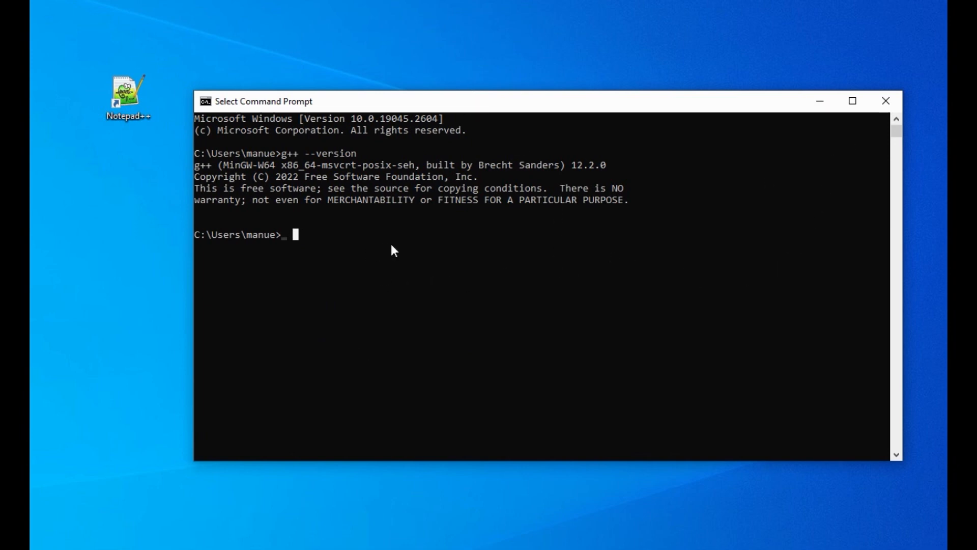
right_click(297, 235)
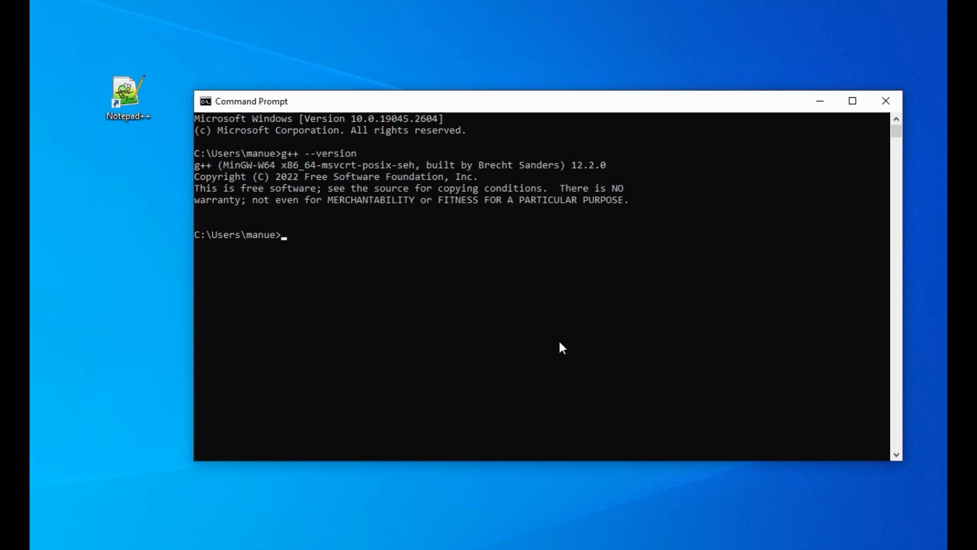
left_click(887, 101)
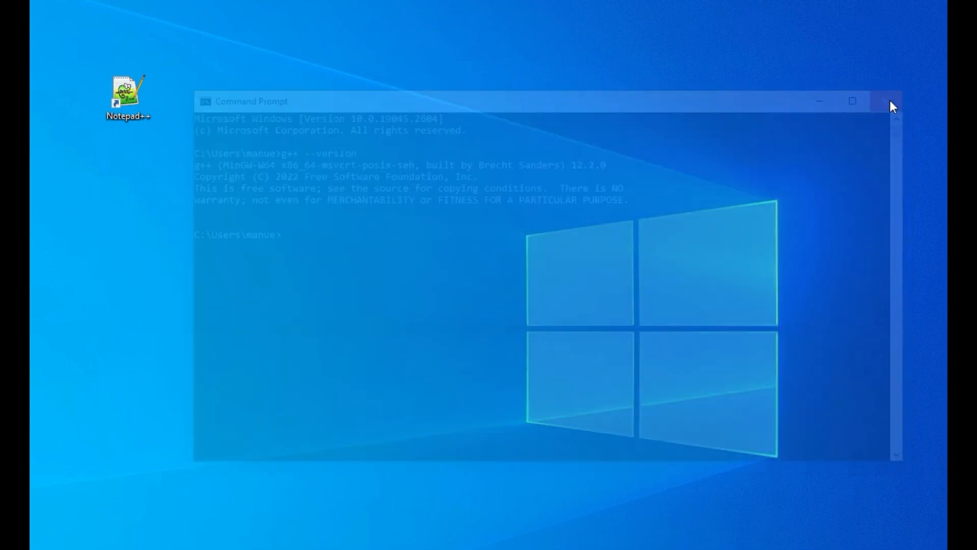
Step: Open Notepad++, show the NppExec console and run g++ --version in it
double_click(122, 96)
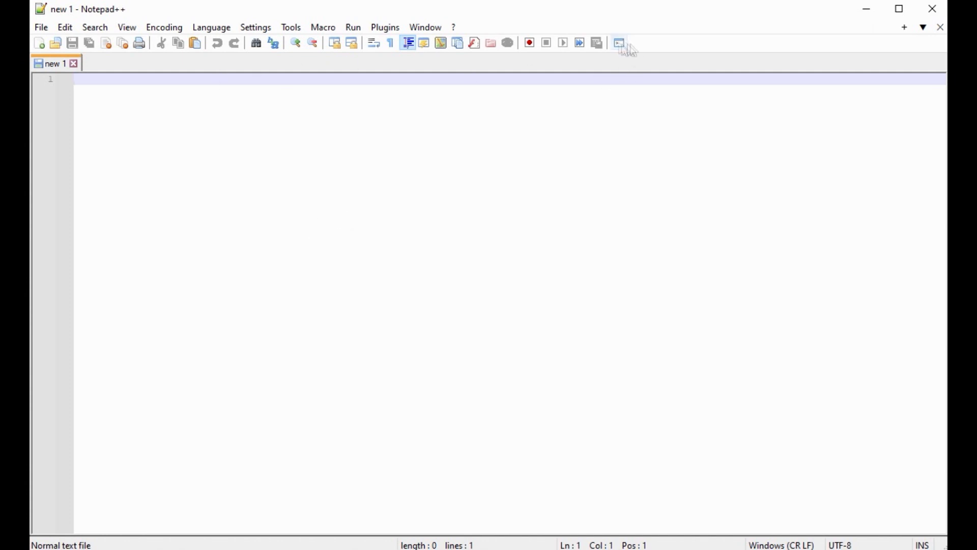
left_click(622, 46)
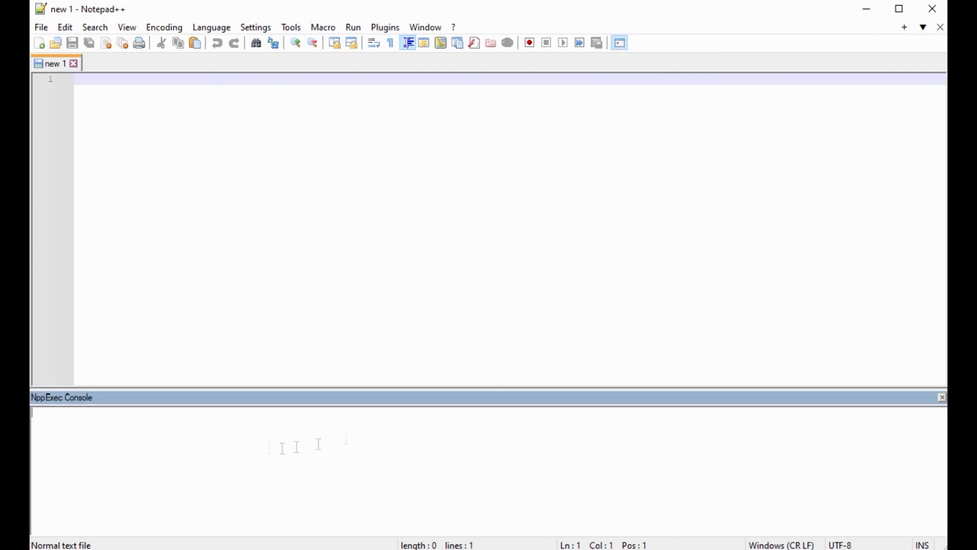
type("++ --version")
key("Return")
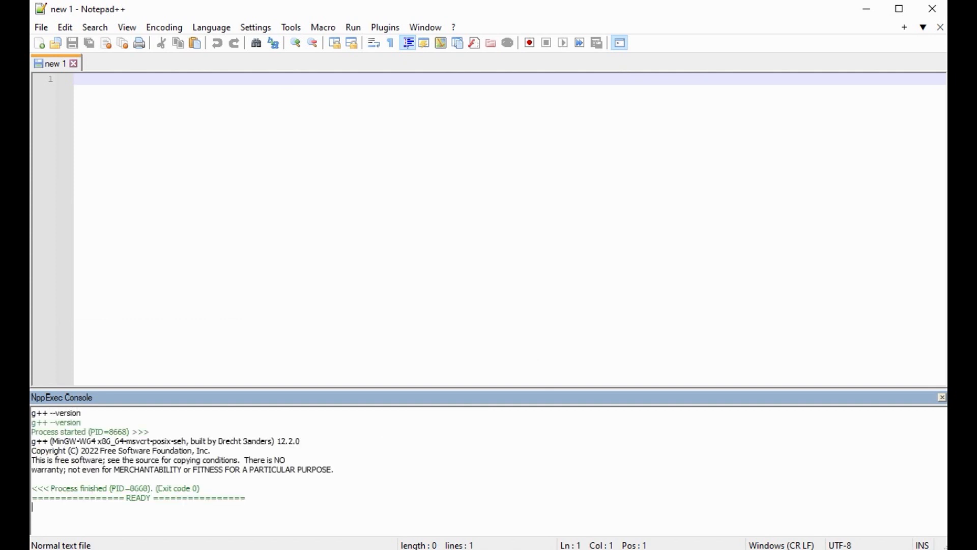
left_click_drag(119, 497, 159, 497)
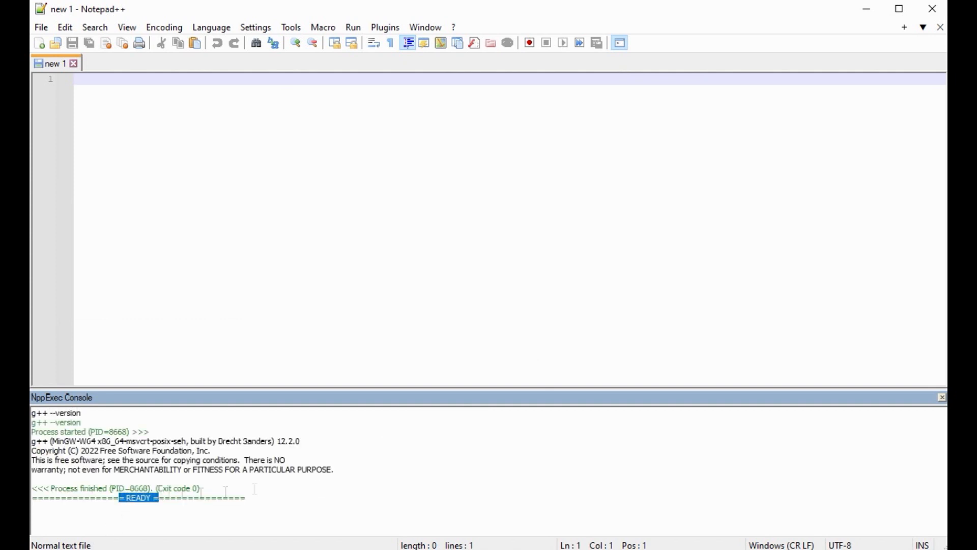
left_click(438, 463)
Step: Start the new document with the comment "// First C++ Program from Notepad++" followed by a blank line
left_click(83, 81)
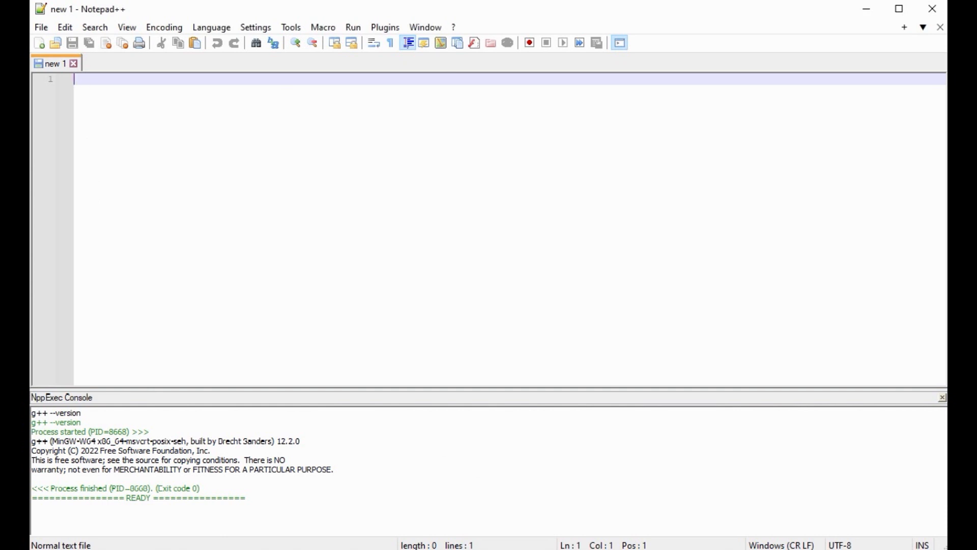
type("//")
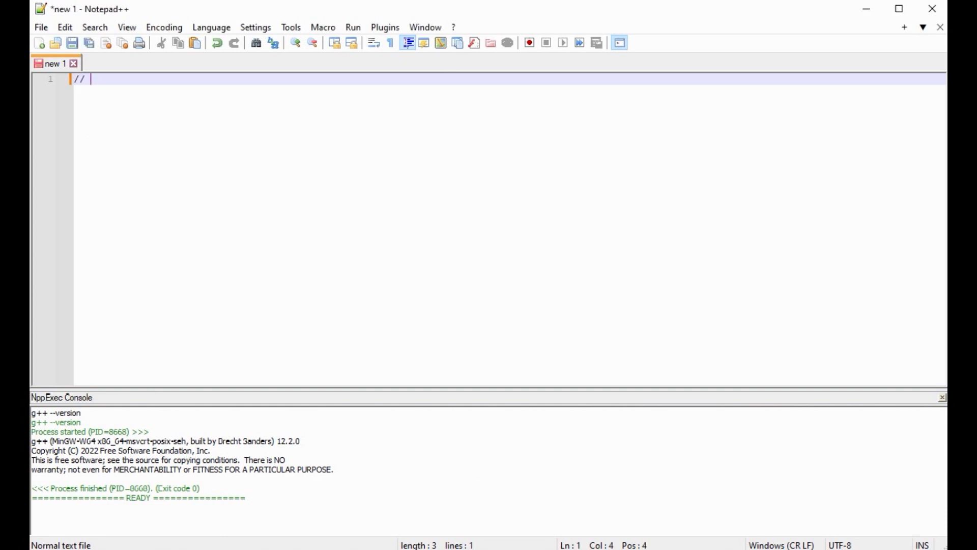
type(" First C++")
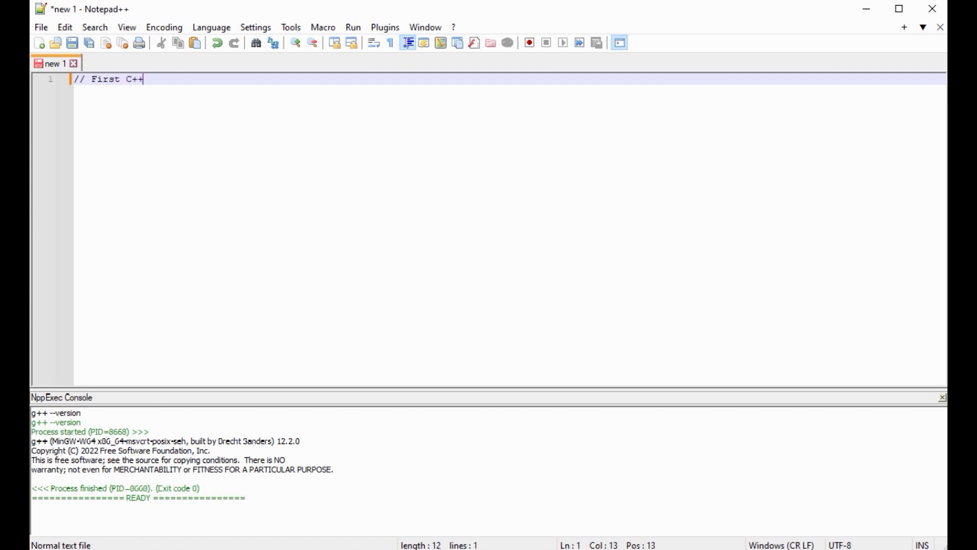
type(" Program from ")
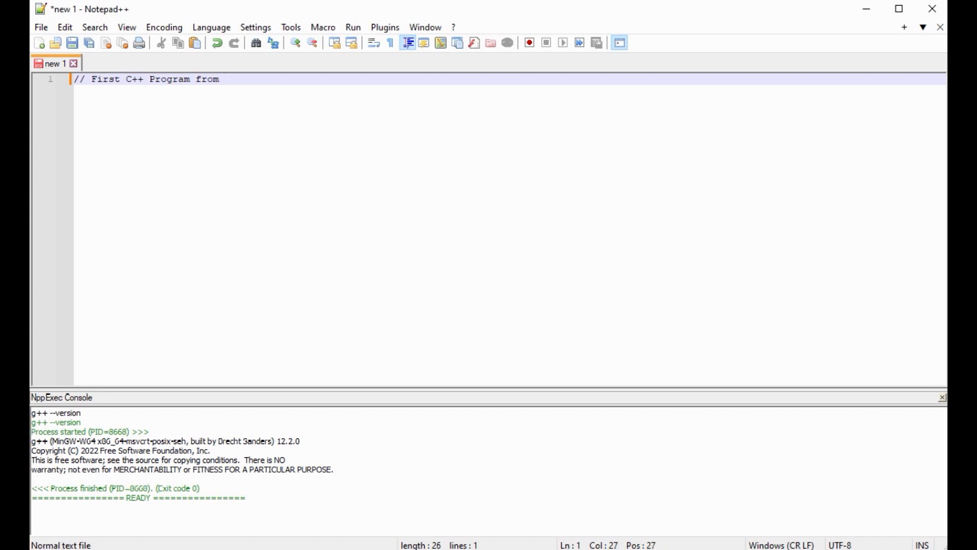
type("Notepad++")
key("Return")
key("Return")
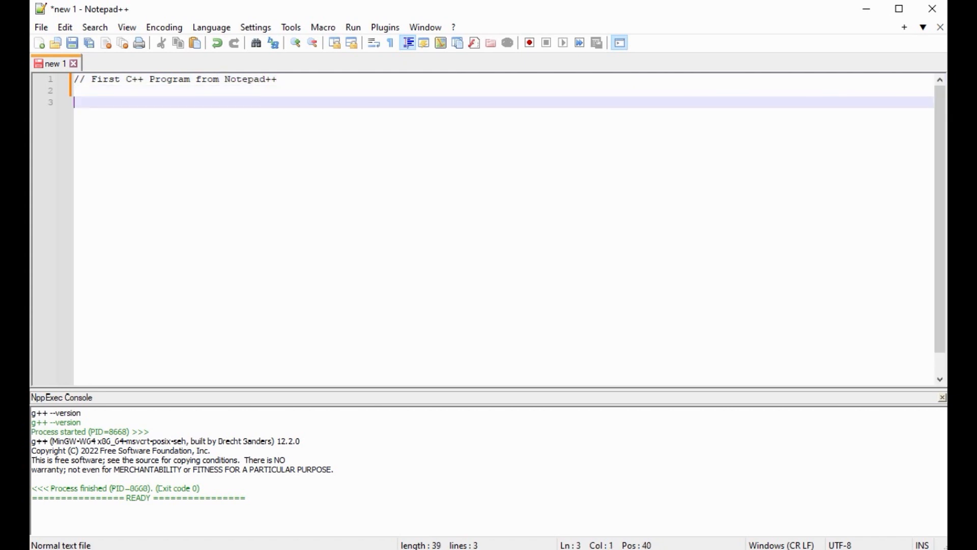
Step: Add #include <iostream>, a blank line and the opening line of the main function, int main() {
type("#include <ios")
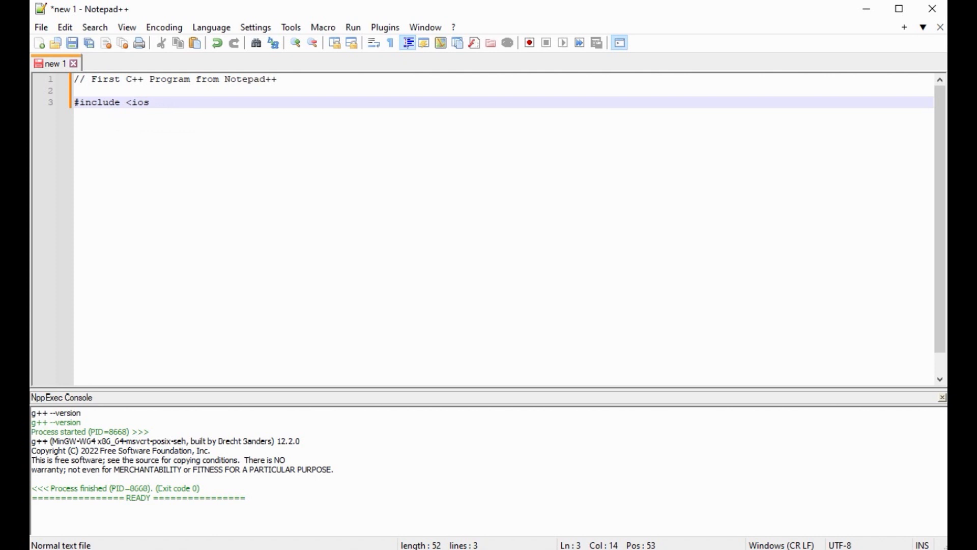
type("tream>")
key("Return")
key("Return")
type("in")
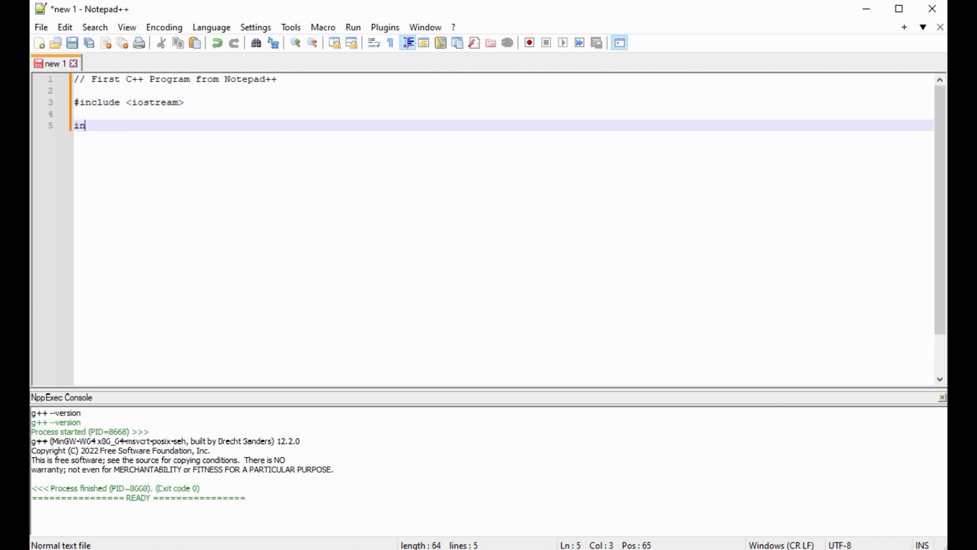
type("t main() {")
key("Return")
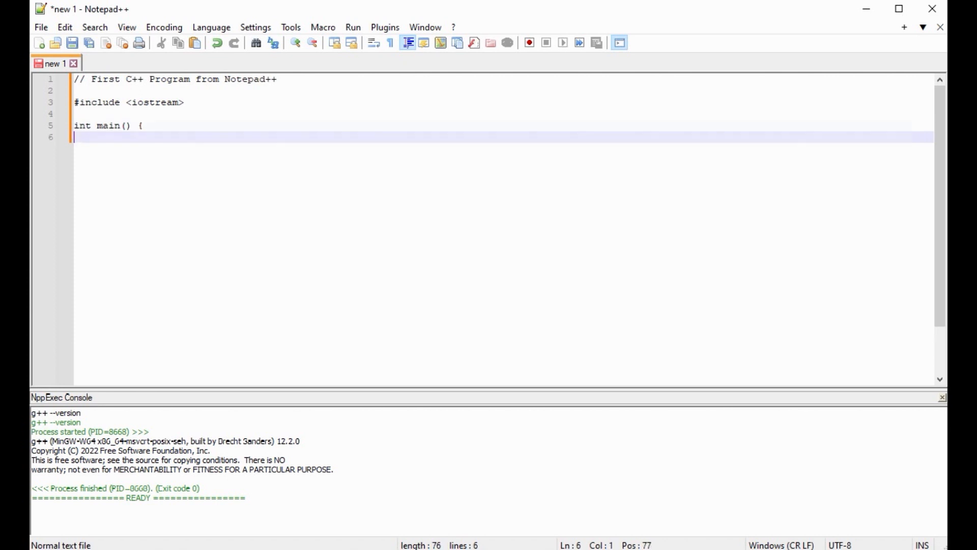
Step: Write the output statement std::count << "Hello world from Notepad++"; as the first line of main
type("std::count << \"")
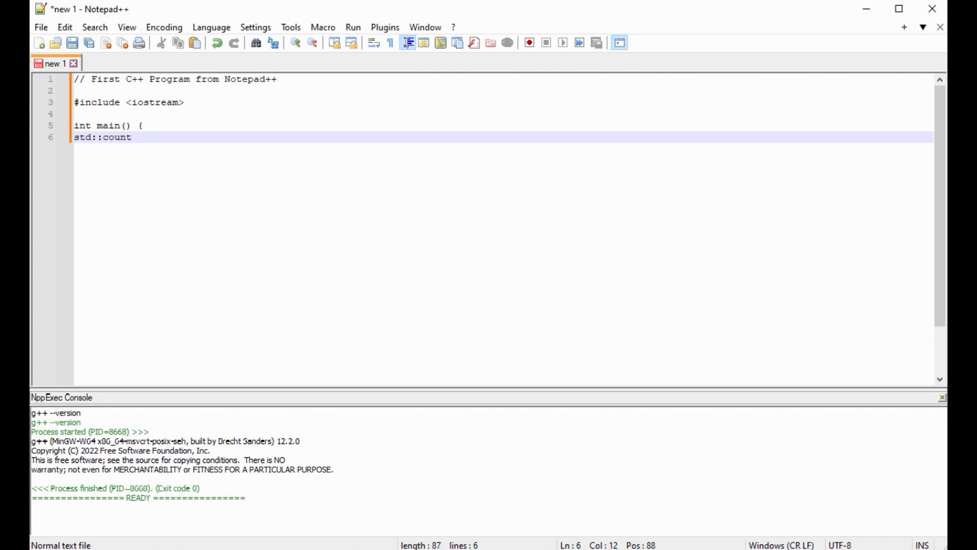
type("Hello world fr")
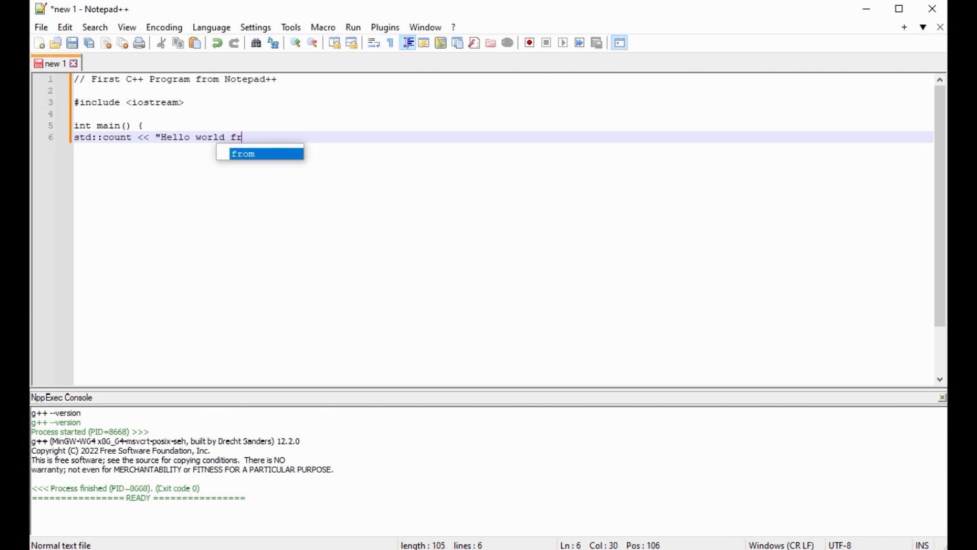
type("om Notepad")
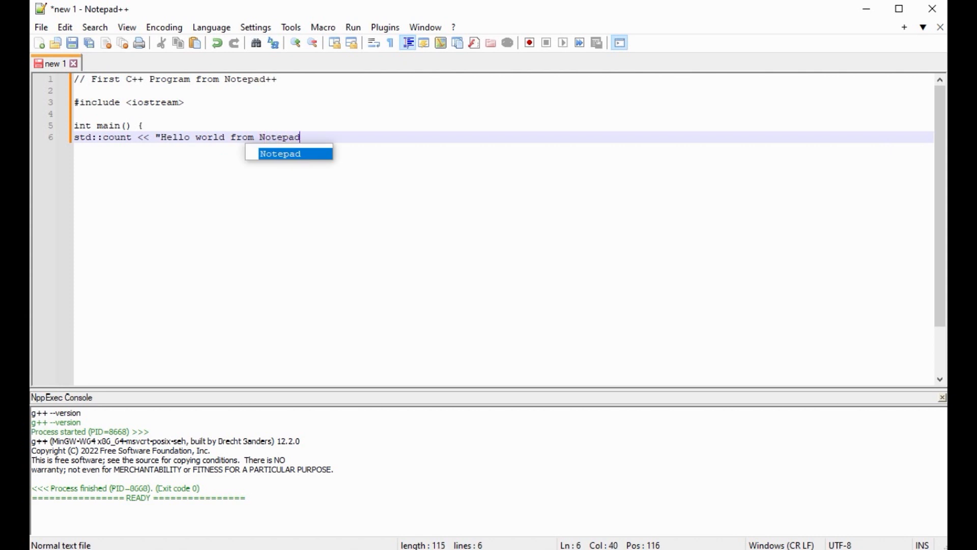
type("++\"")
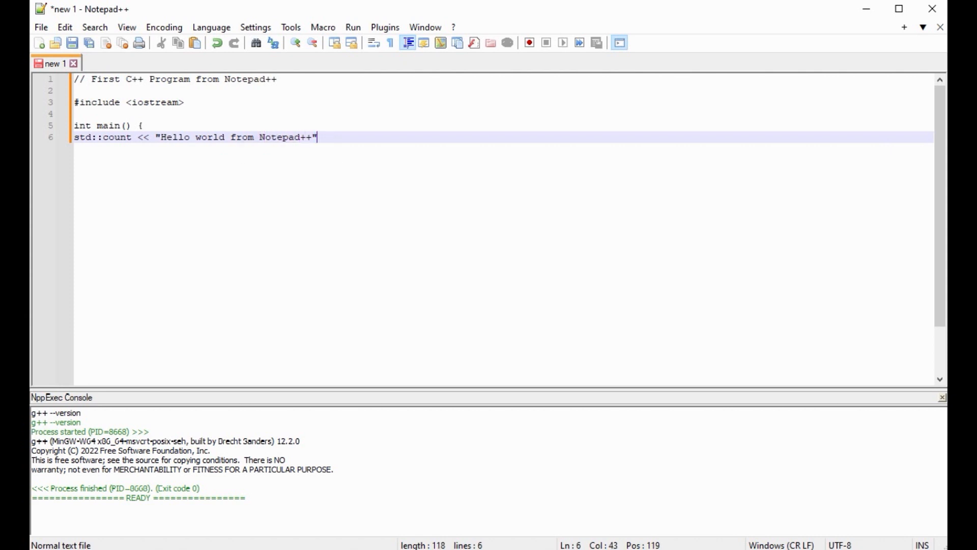
type(";")
key("Return")
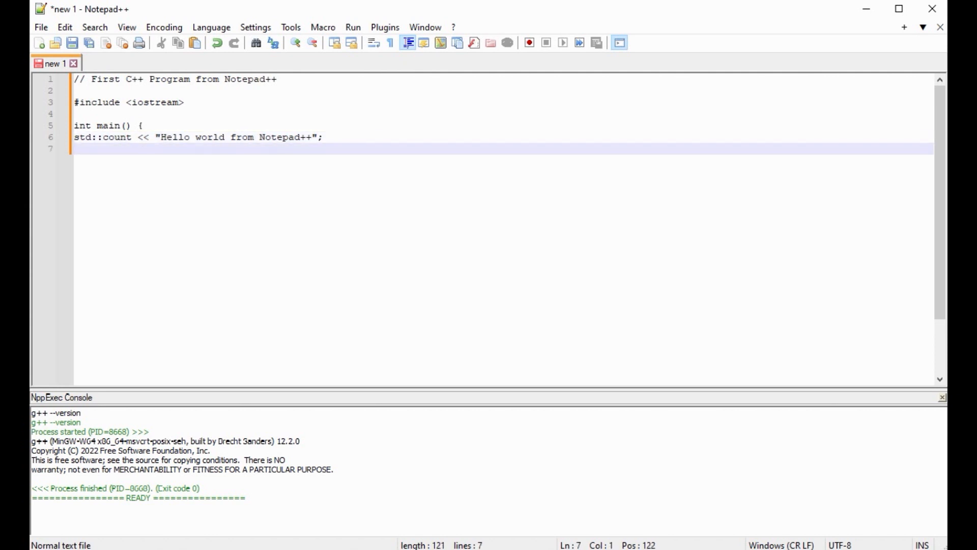
Step: Finish main with return 0; and a closing brace, leaving empty lines below it
type("return 0;")
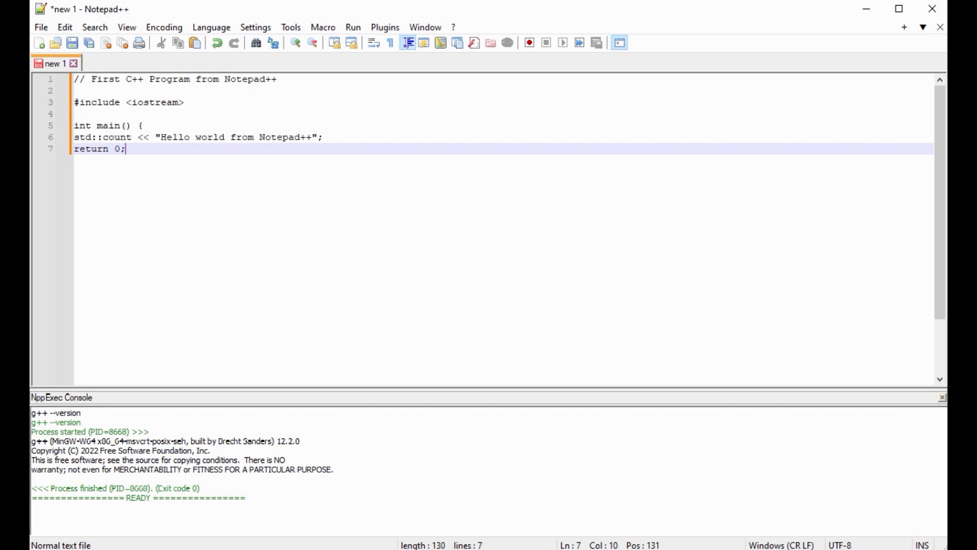
key("Return")
type("}")
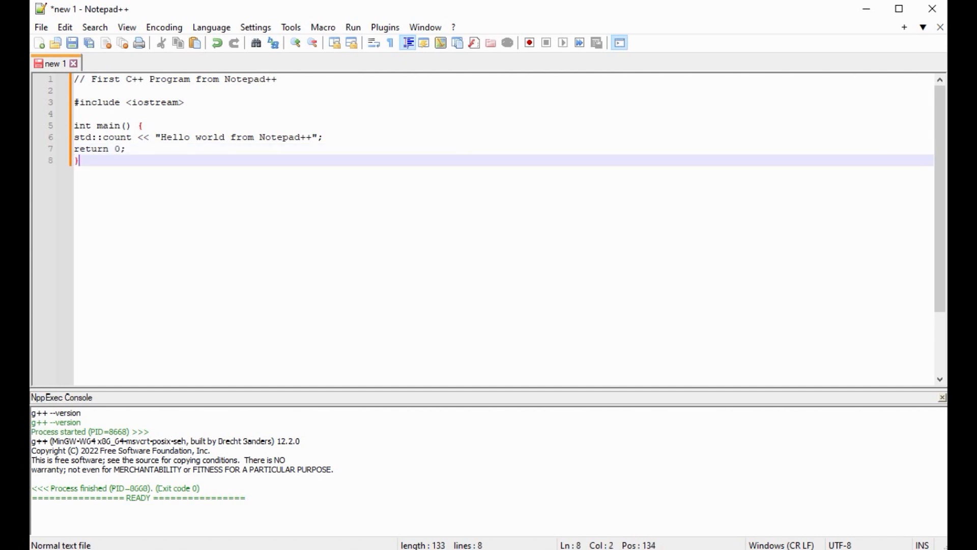
key("Return")
key("Return")
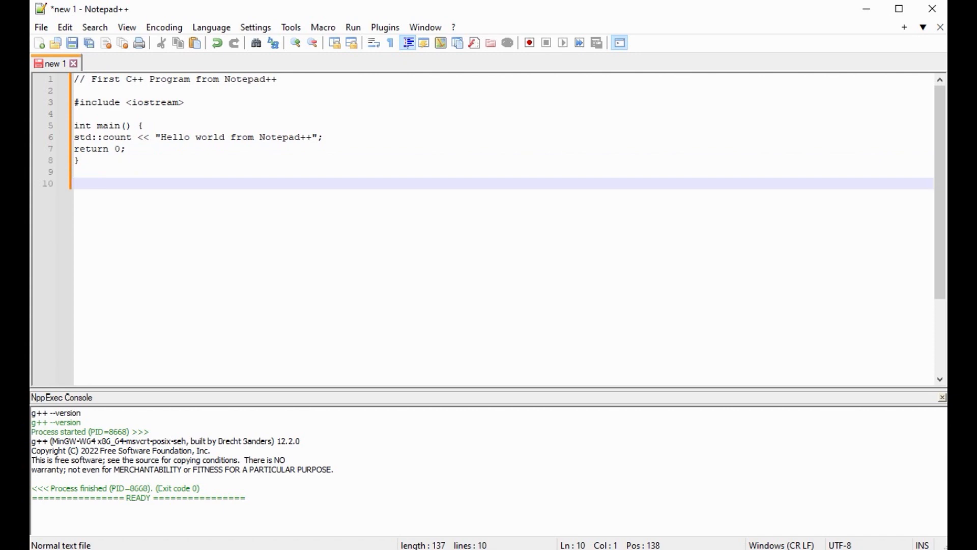
Step: Save the document as hello.cpp in a new folder named cpp on drive D:
left_click(41, 27)
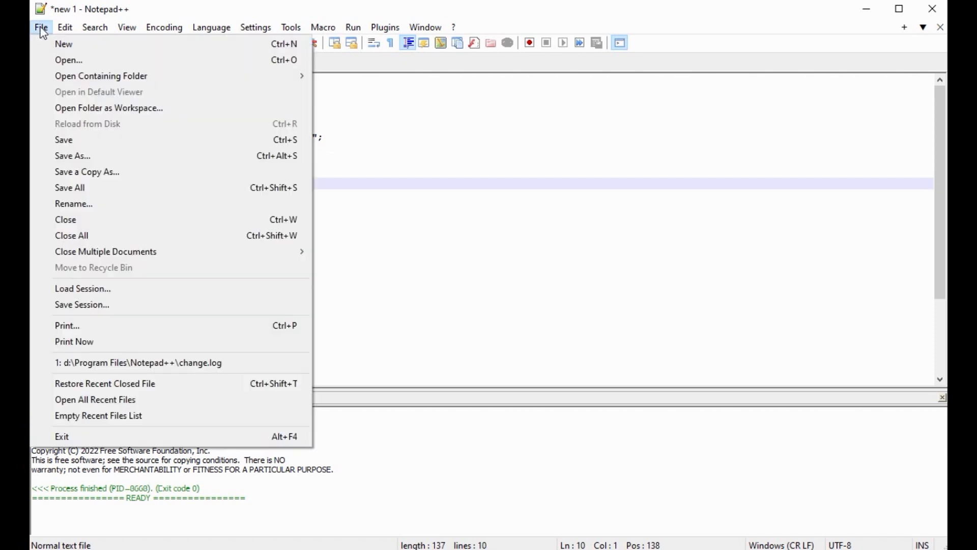
left_click(79, 155)
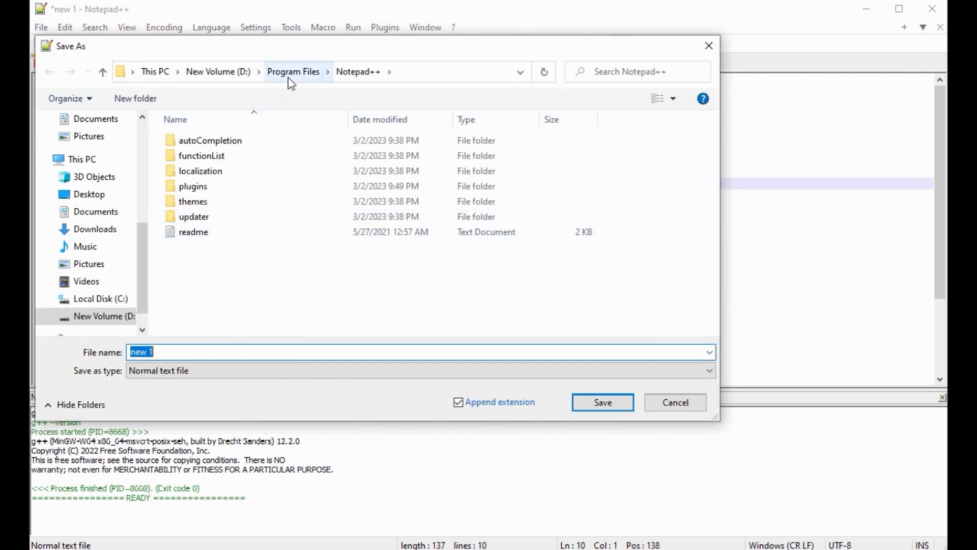
left_click(226, 74)
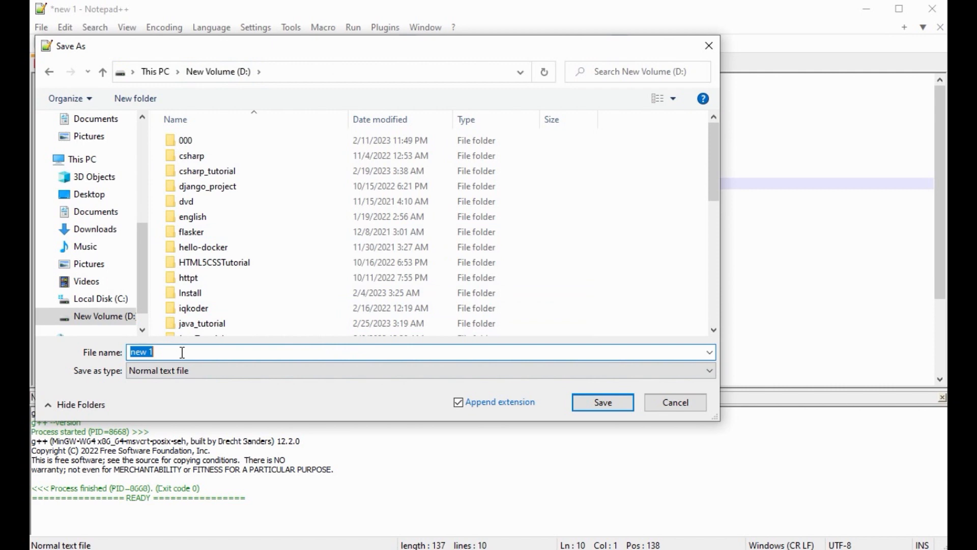
left_click(135, 98)
type("cpp")
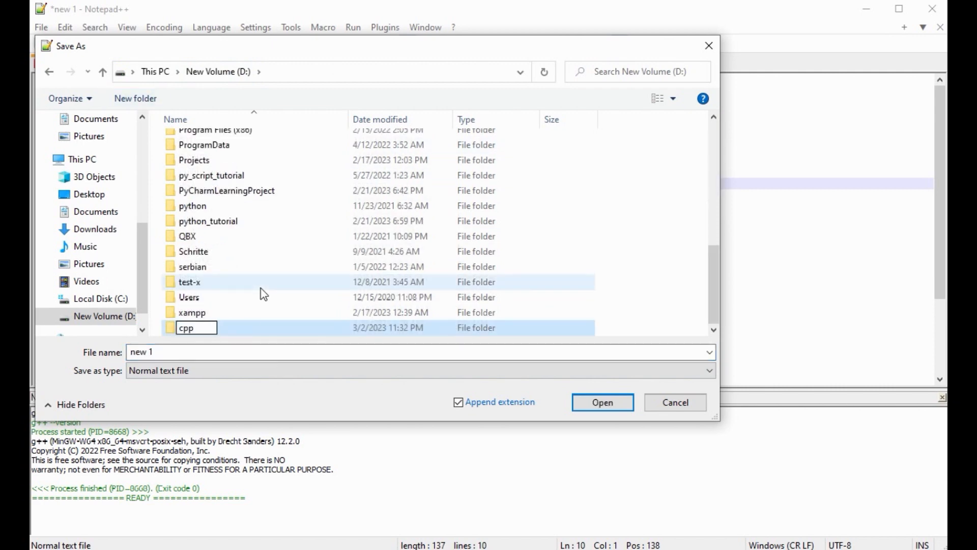
double_click(176, 332)
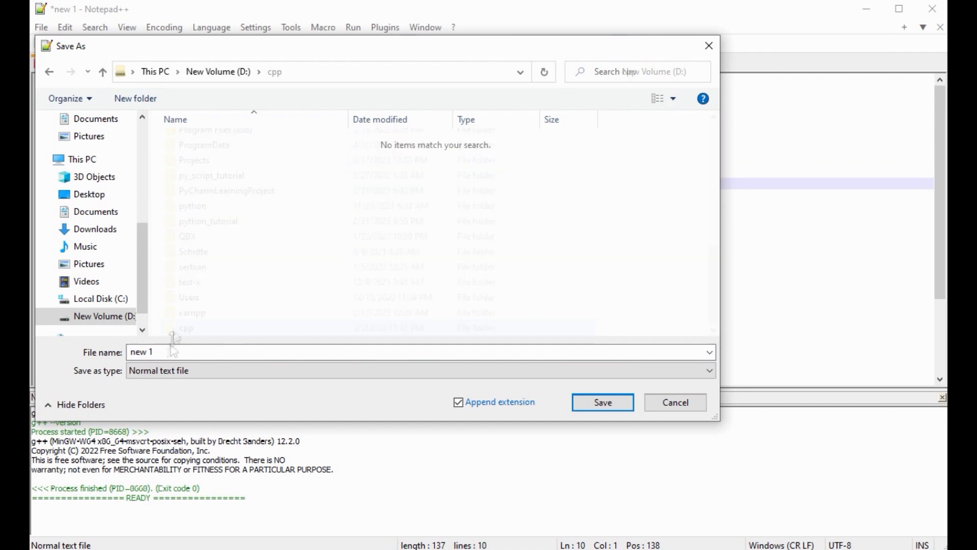
type("hello")
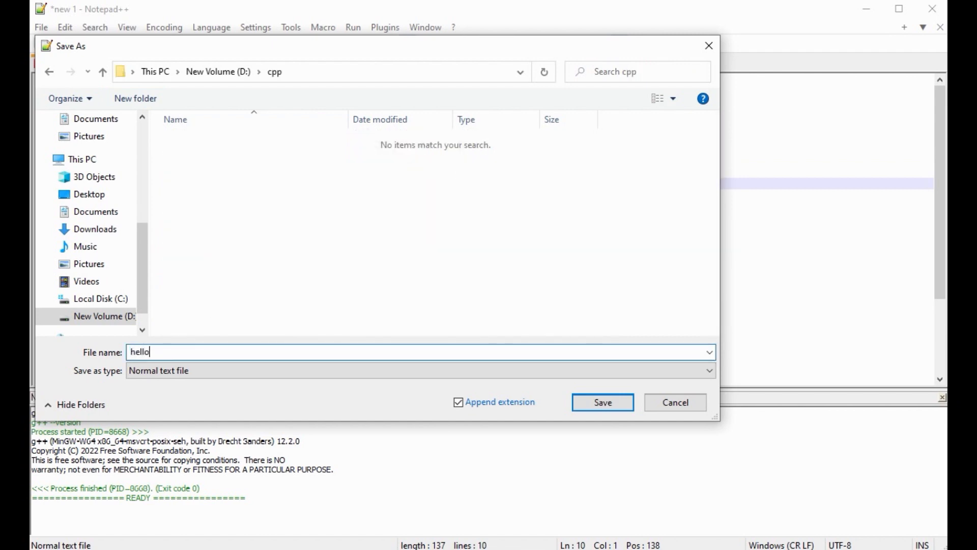
type(".cpp")
key("Return")
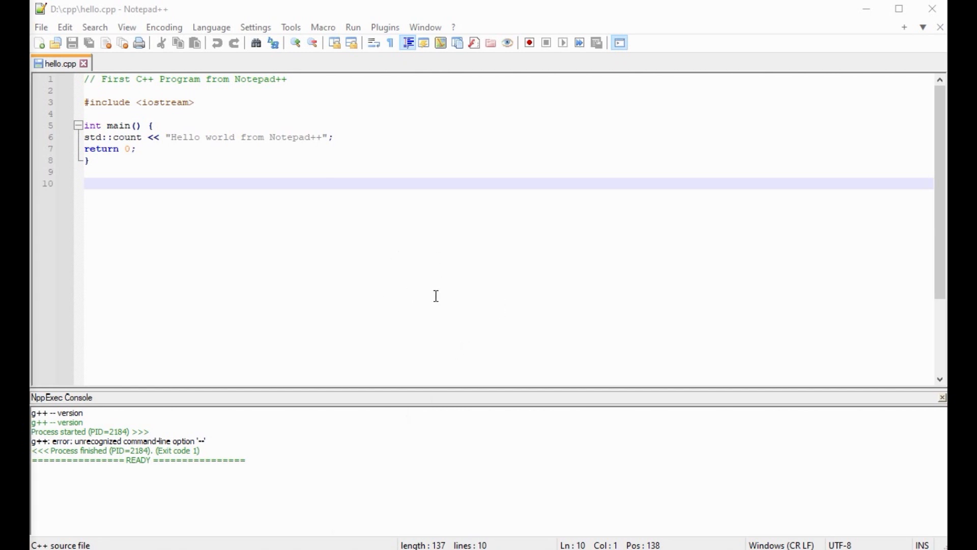
Step: Open the Execute NppExec Script dialog and write npp_save as the first command of the temporary script
left_click(385, 28)
mouse_move(484, 95)
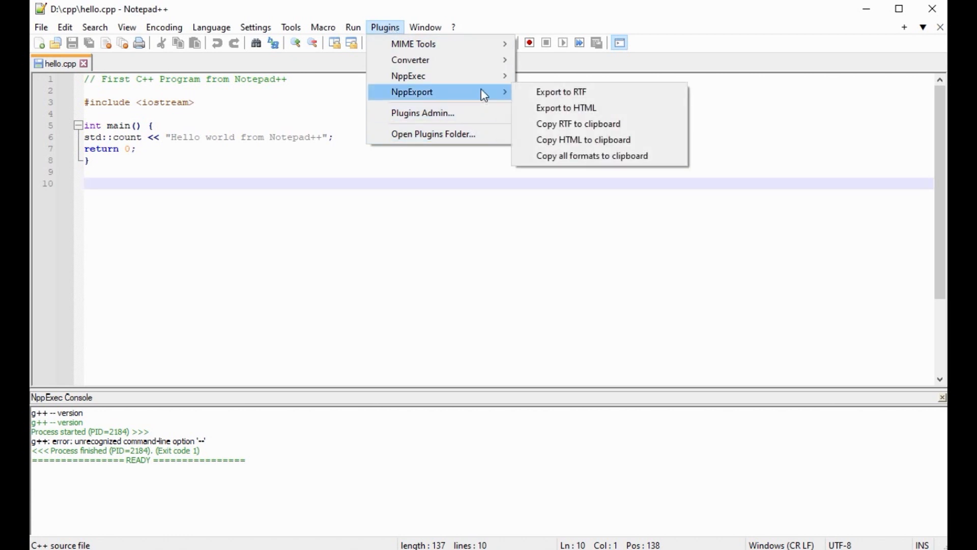
mouse_move(463, 78)
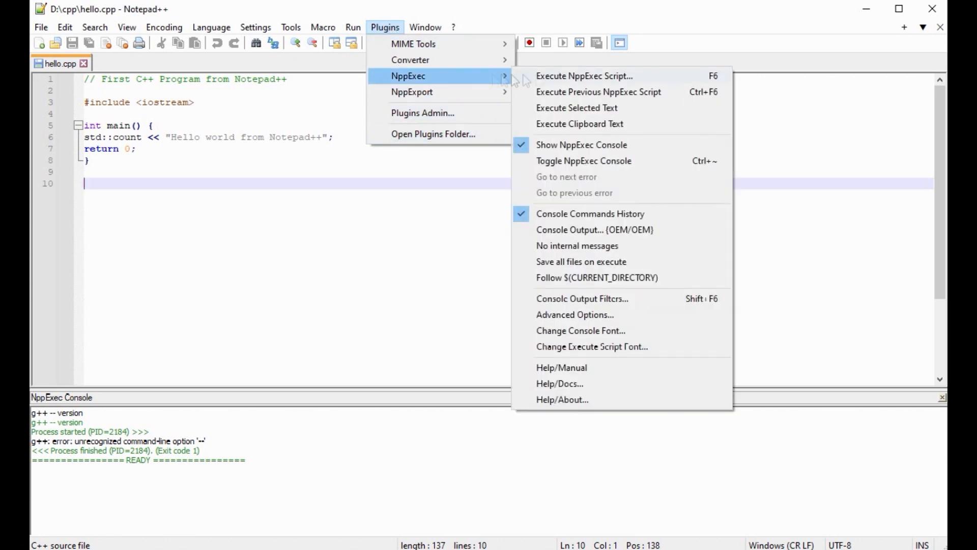
left_click(574, 78)
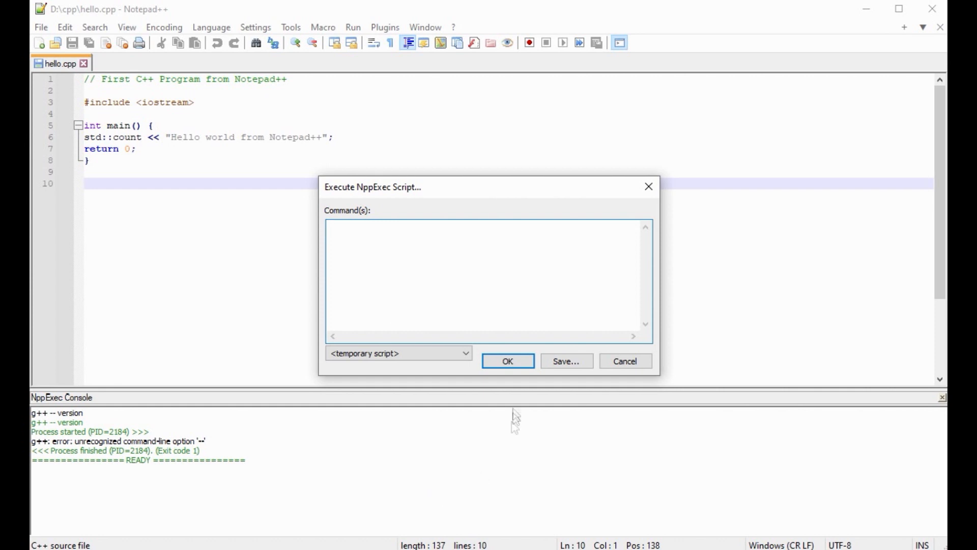
left_click(455, 353)
left_click(455, 353)
left_click(372, 265)
type("npp")
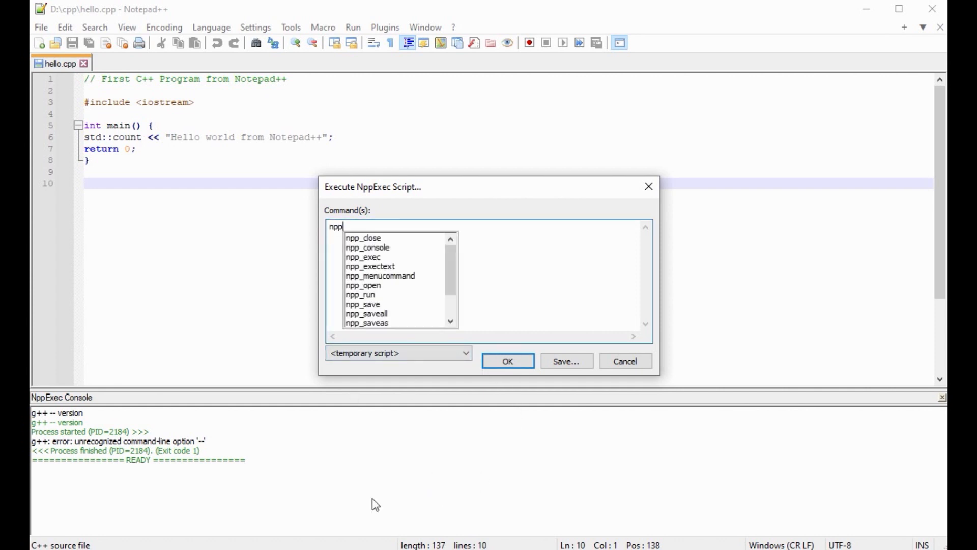
type("_")
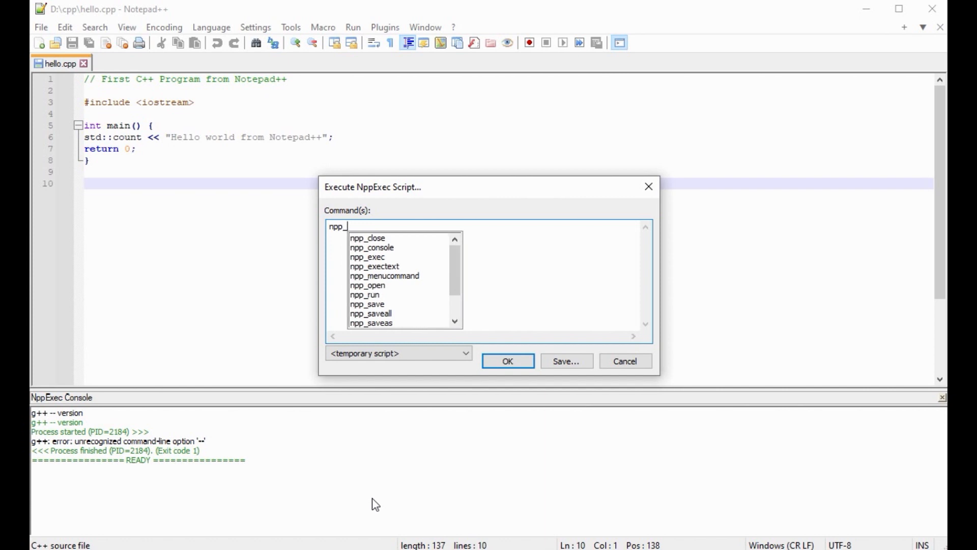
type("save ")
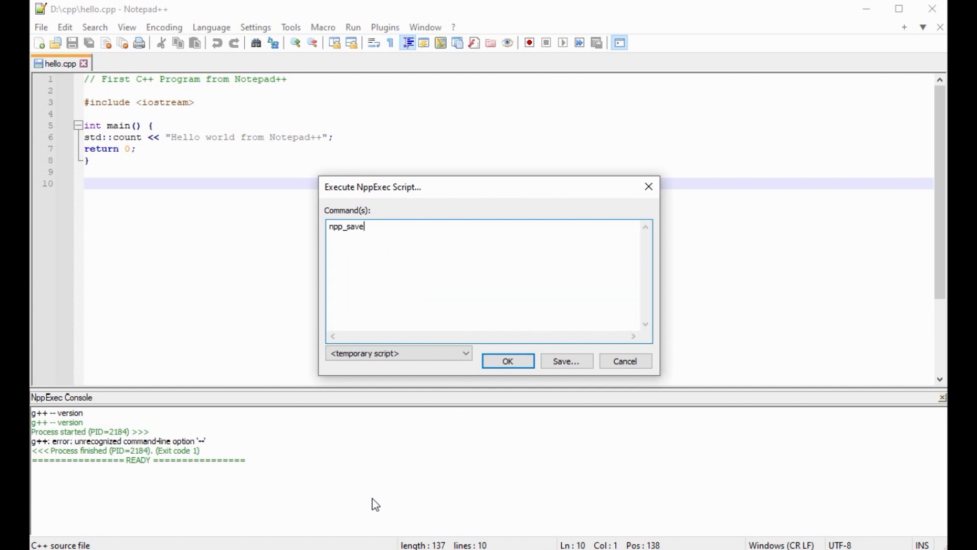
Step: Add cd $(CURRENT_DIRECTORY) as the second command and start a new line below it
type("cd $(C")
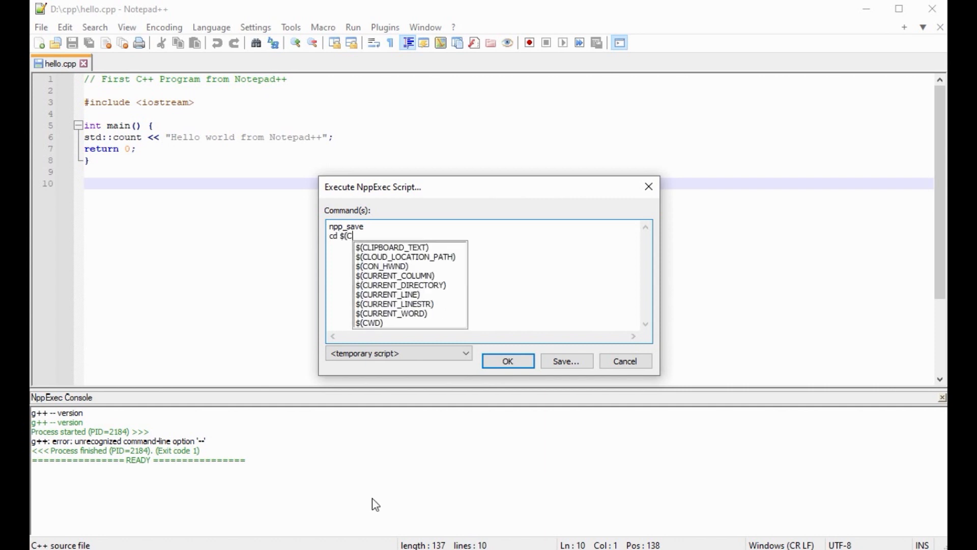
type("U")
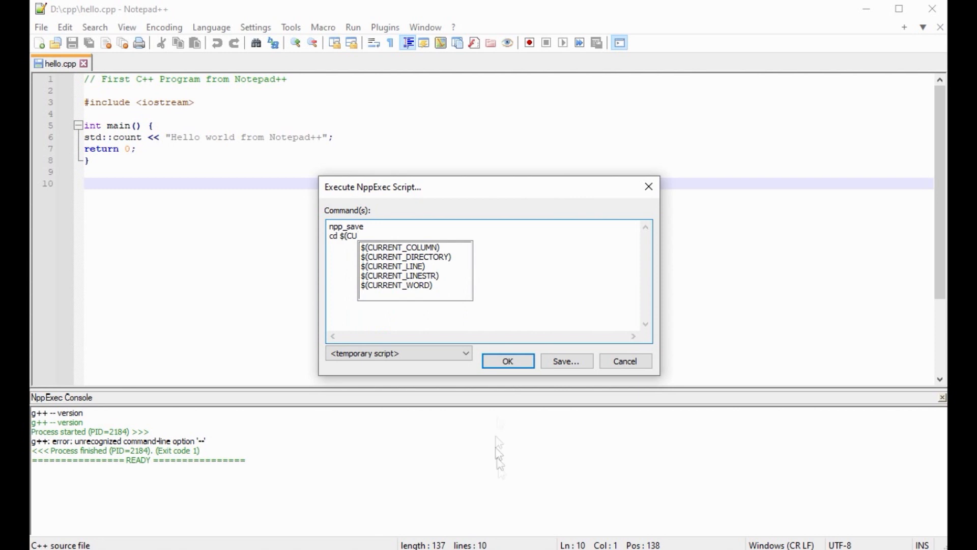
left_click(446, 261)
key("Tab")
key("Tab")
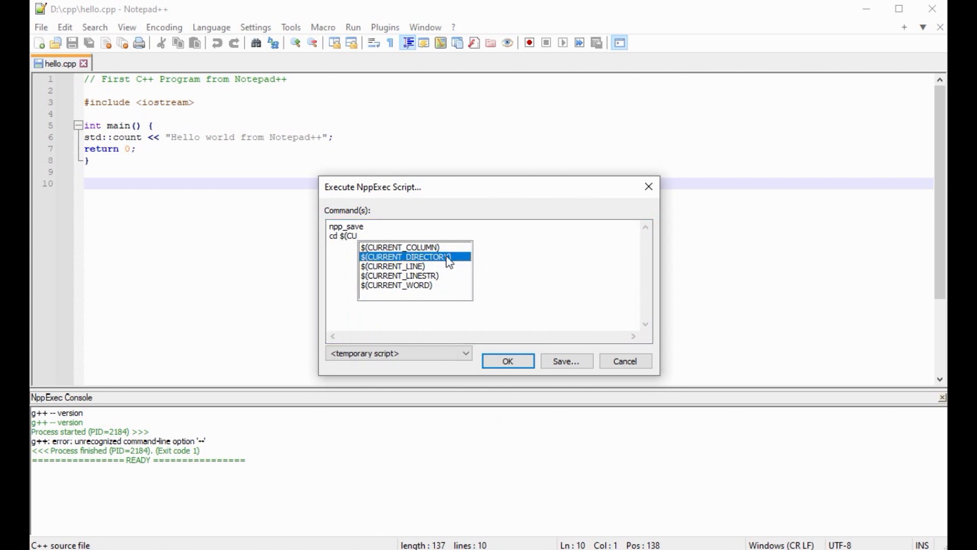
key("Return")
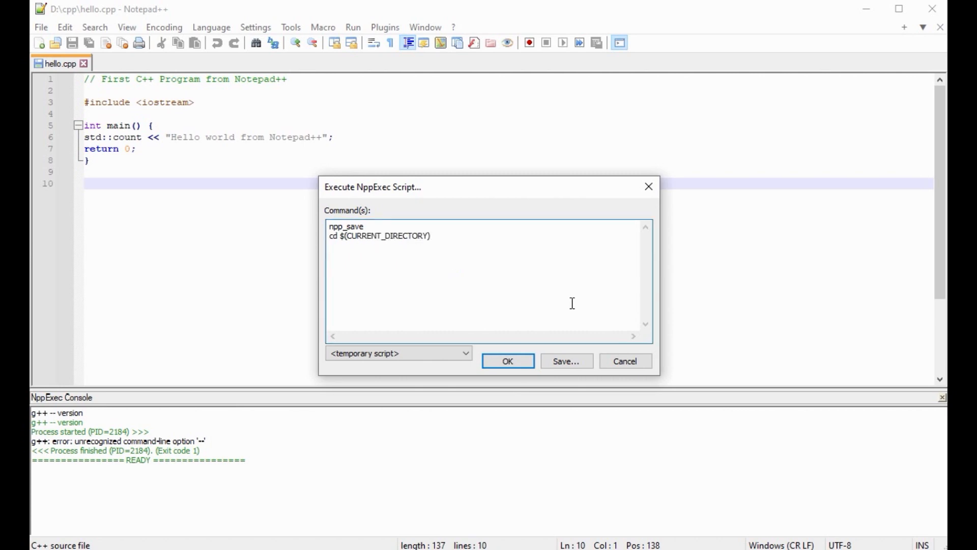
key("Return")
type("d:\\")
key("BackSpace")
key("BackSpace")
key("BackSpace")
Step: Switch to File Explorer, open the mingw64\bin folder on drive D and select the g++ program there
key("alt+Tab")
key("alt+Tab")
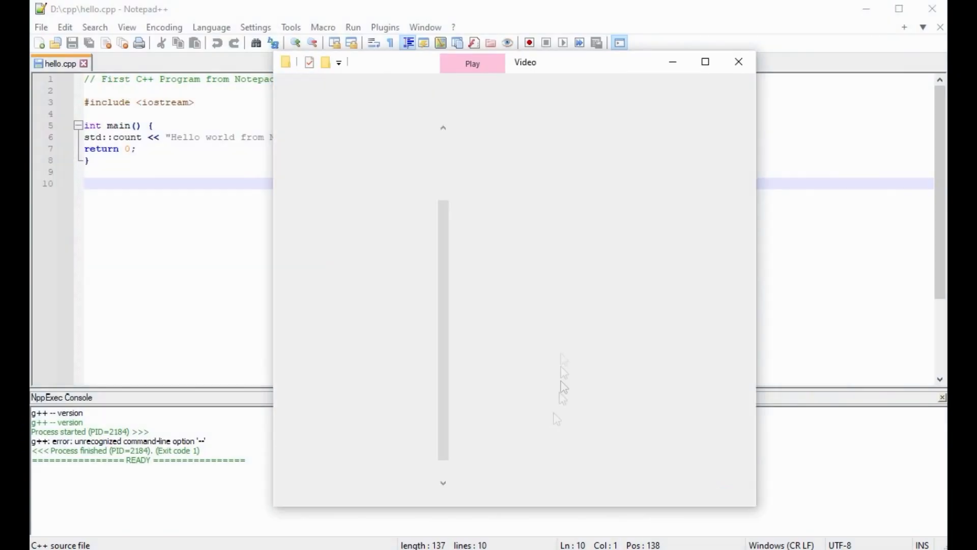
left_click(338, 472)
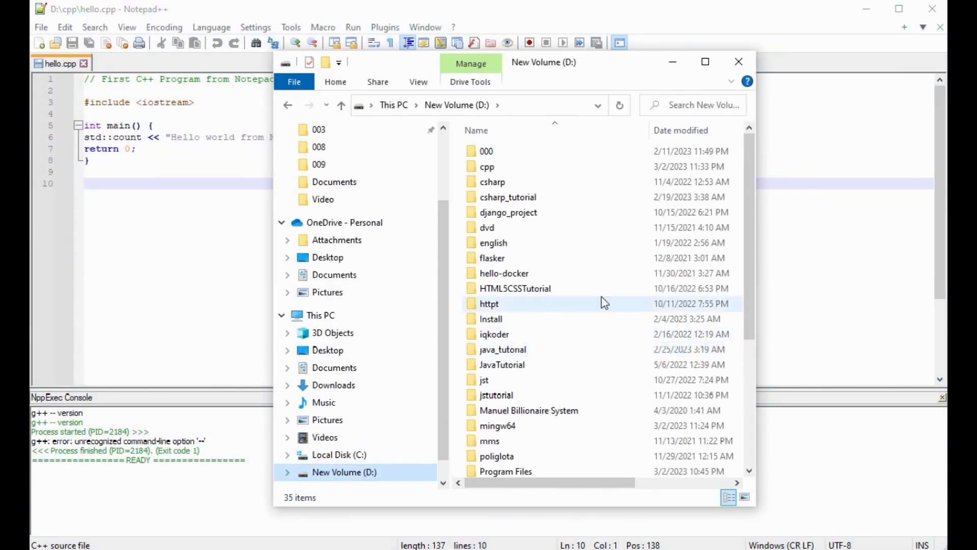
scroll(540, 208, "down", 1)
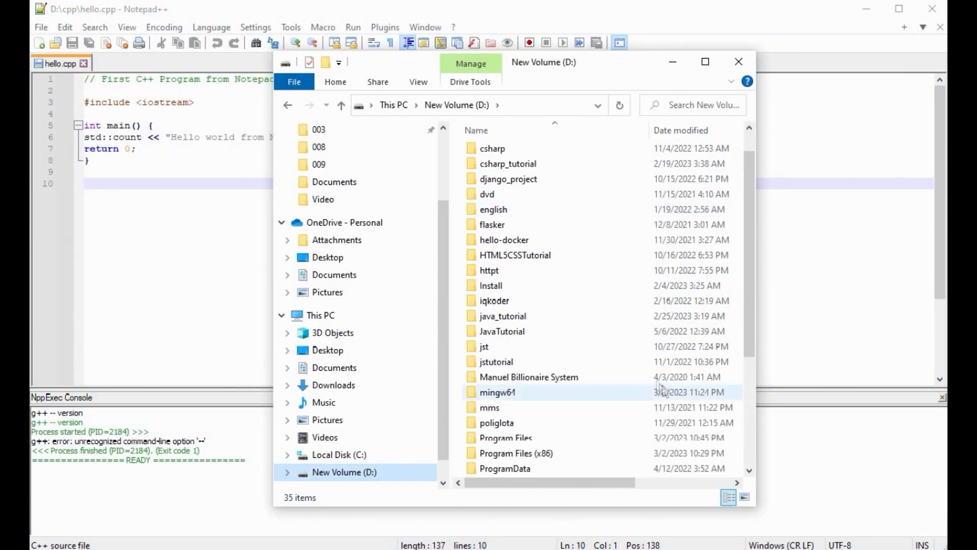
left_click(475, 393)
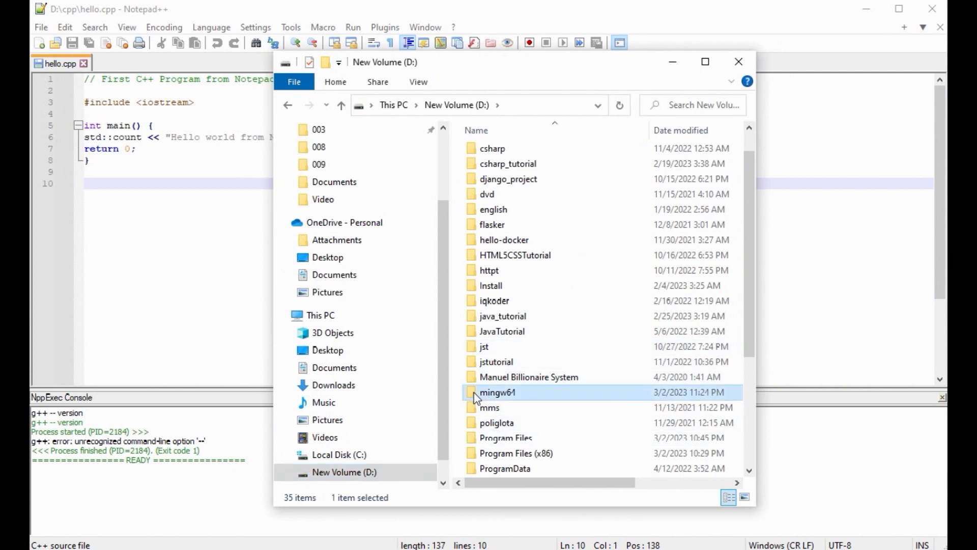
double_click(475, 392)
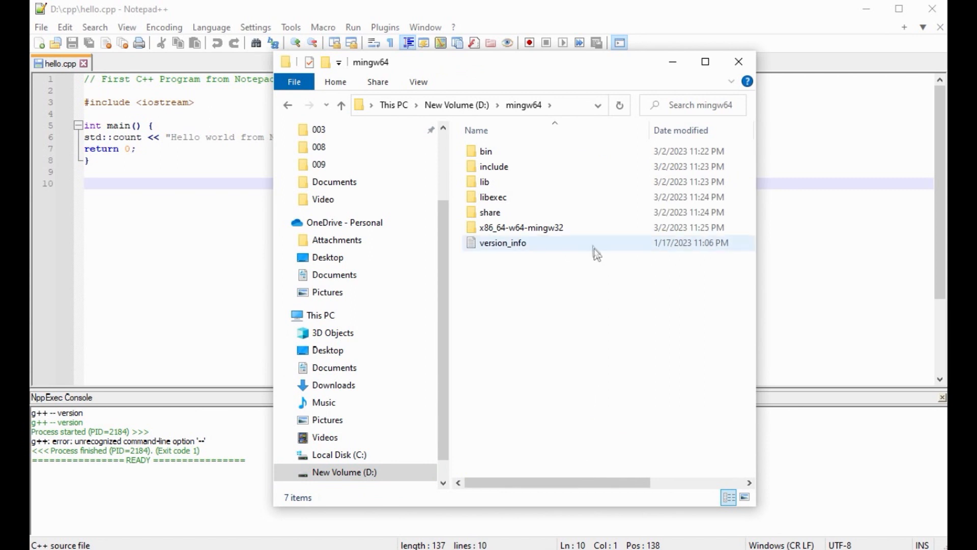
double_click(484, 152)
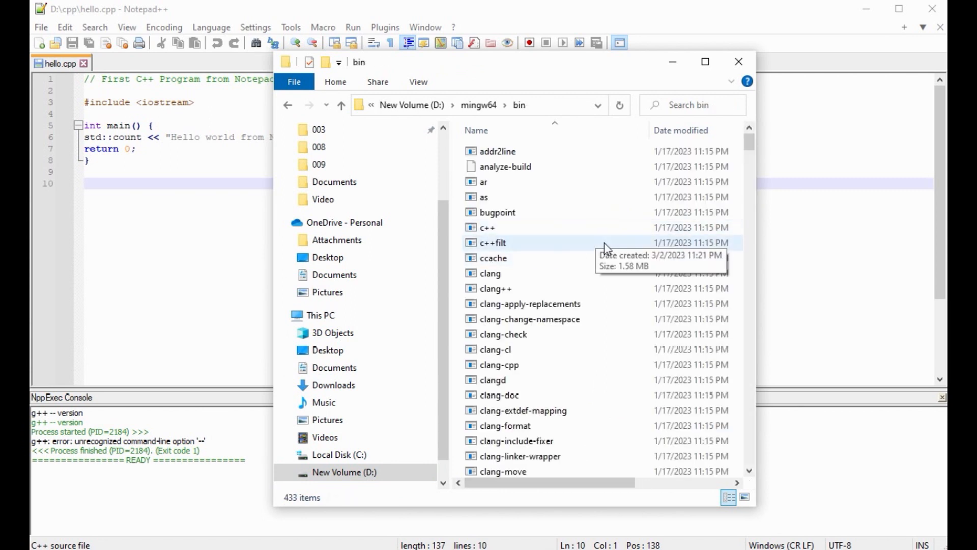
scroll(604, 243, "down", 9)
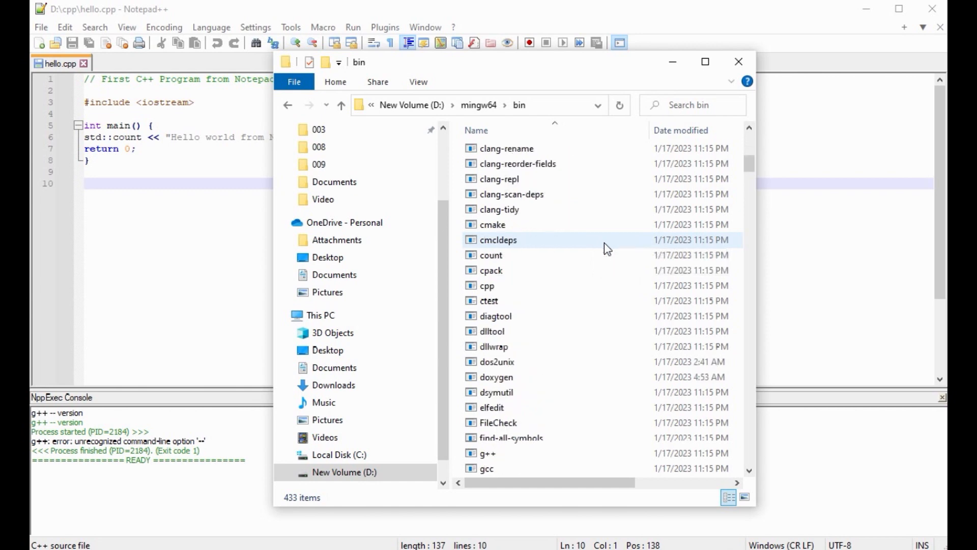
left_click(487, 455)
Step: Copy the bin folder's path into the script's third line and complete it as D:\mingw64\bin\g++.exe
left_click(562, 105)
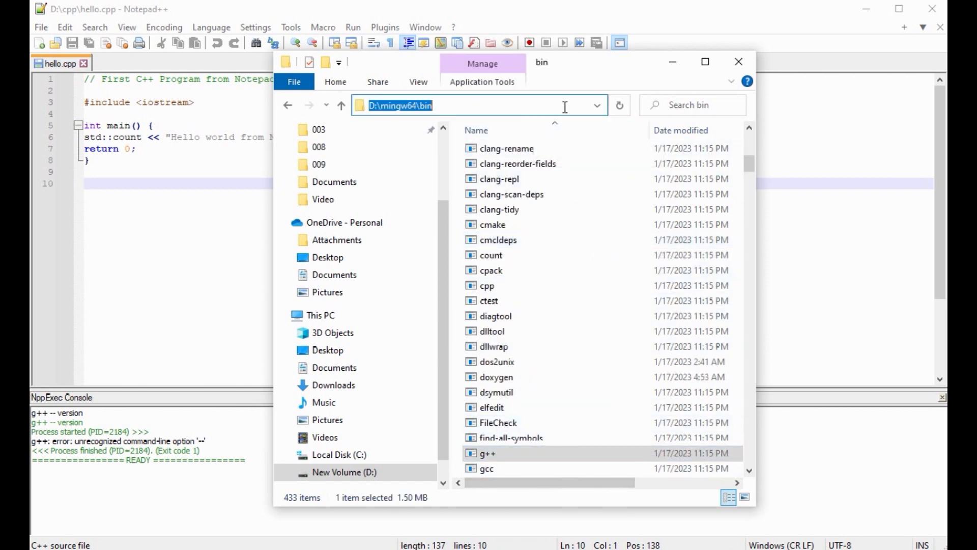
right_click(546, 104)
left_click(581, 154)
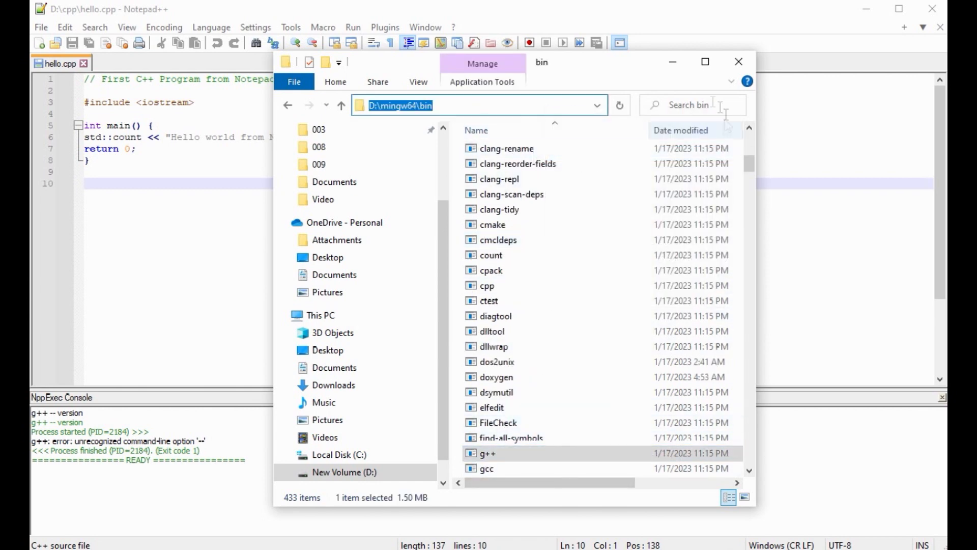
left_click(673, 62)
right_click(342, 255)
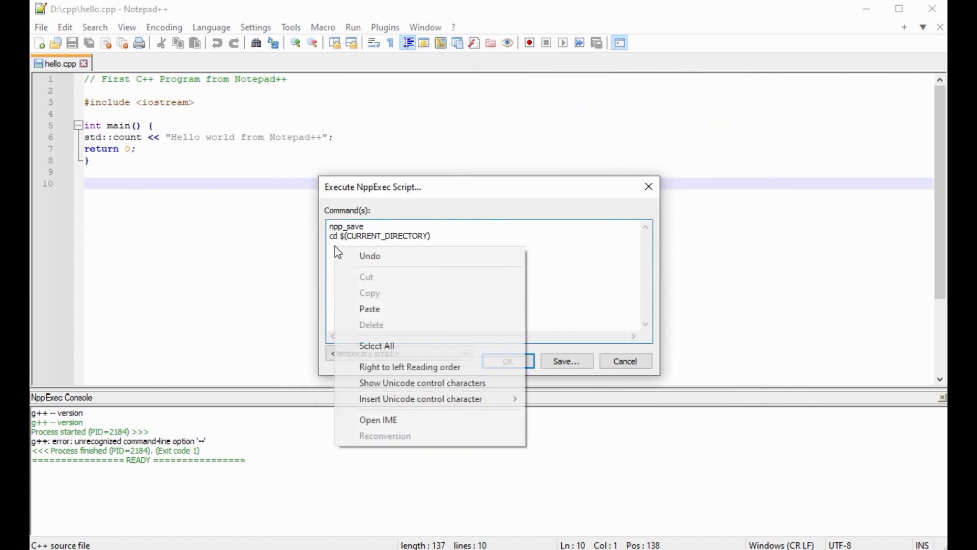
left_click(389, 310)
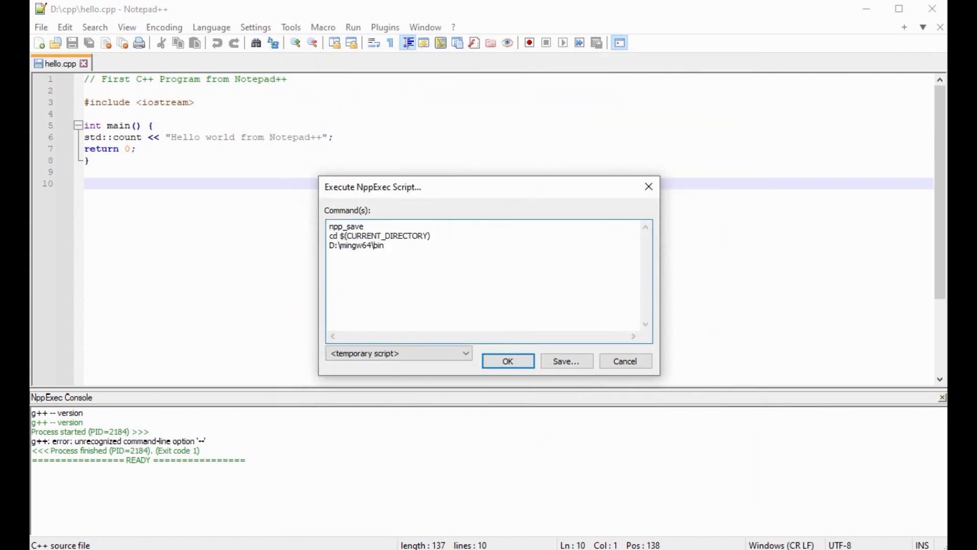
type("\\g++.exe")
key("Return")
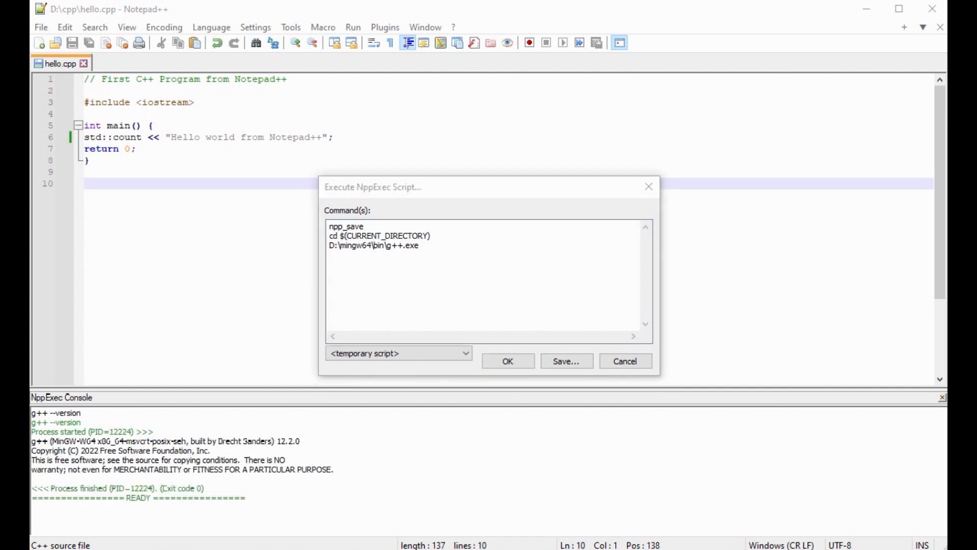
Step: Add the compile command g++ $(FILE_NAME) -o $(NAME_PART) below the compiler path
left_click(437, 247)
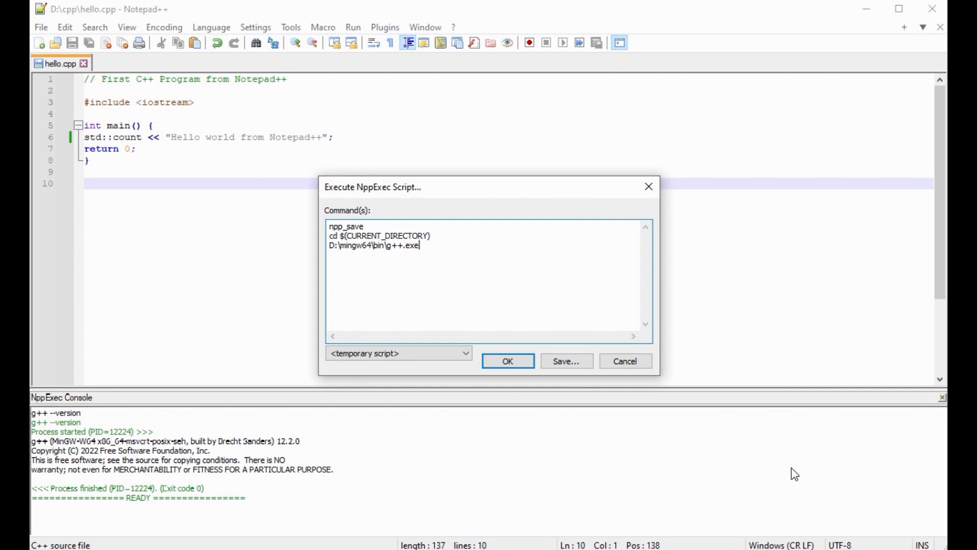
type("g++ $(FI")
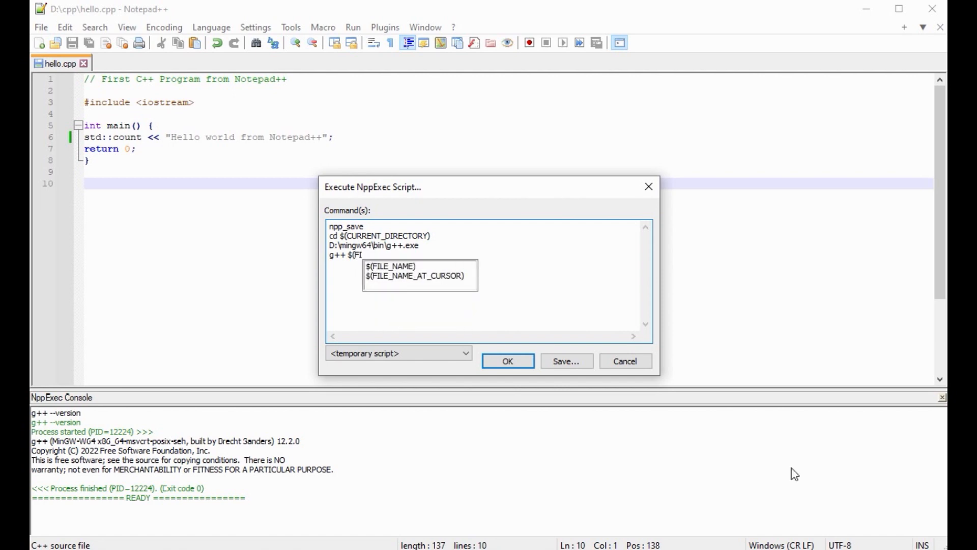
key("Down")
key("Return")
type("-o $(")
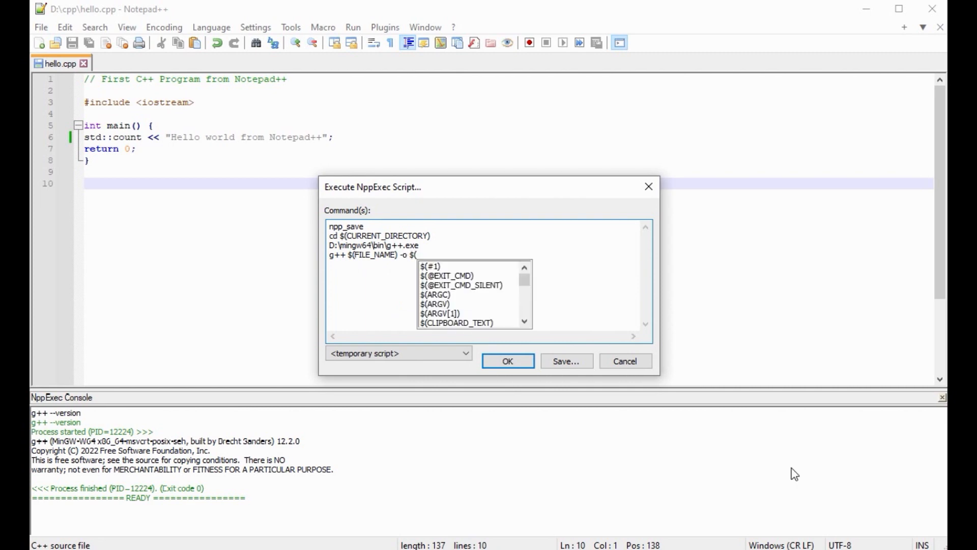
type("N")
key("Down")
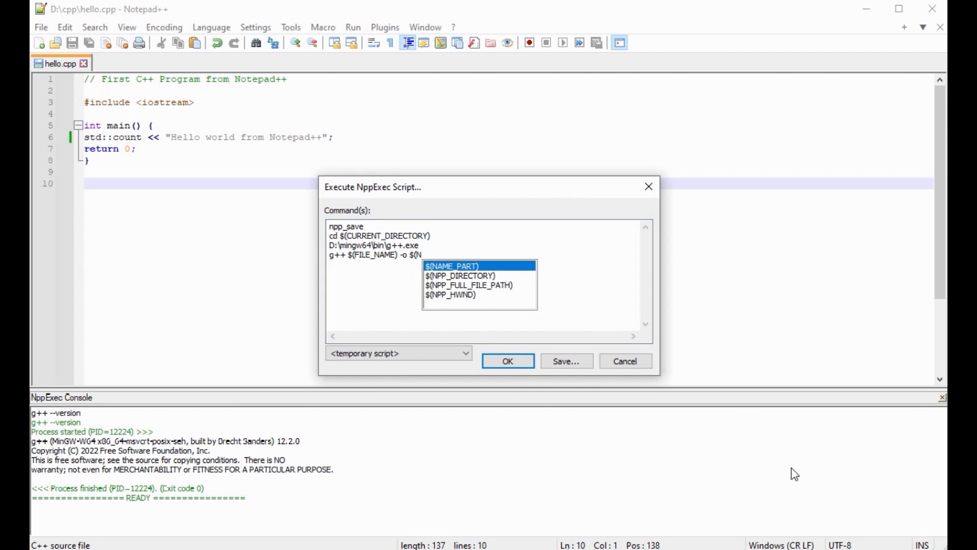
key("Return")
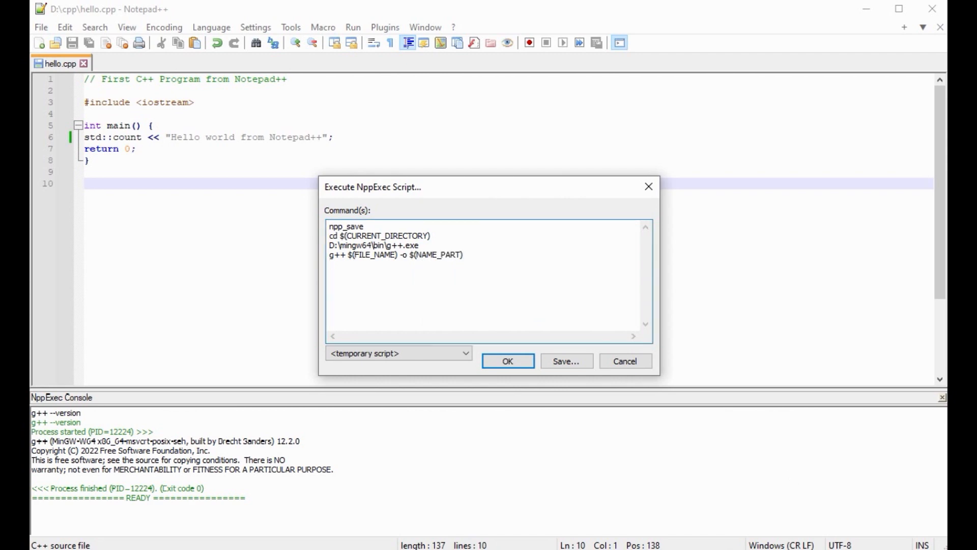
Step: Add $(NAME_PART) as the script's last line to run the compiled program
key("Return")
type("$(N")
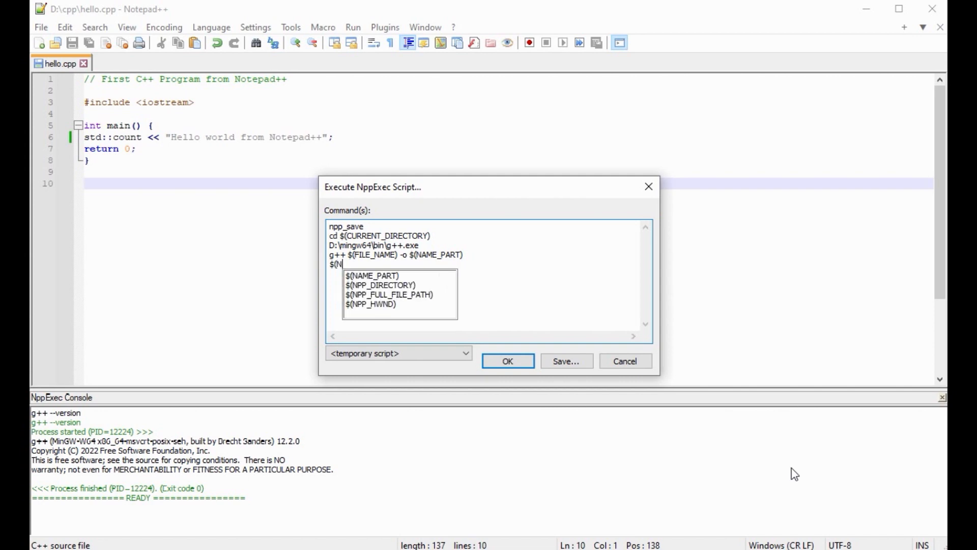
key("Down")
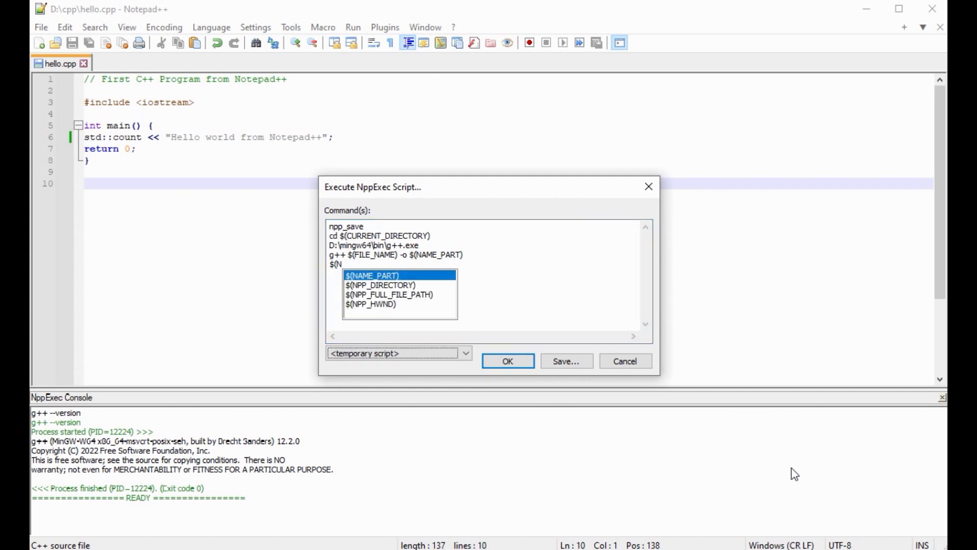
key("Return")
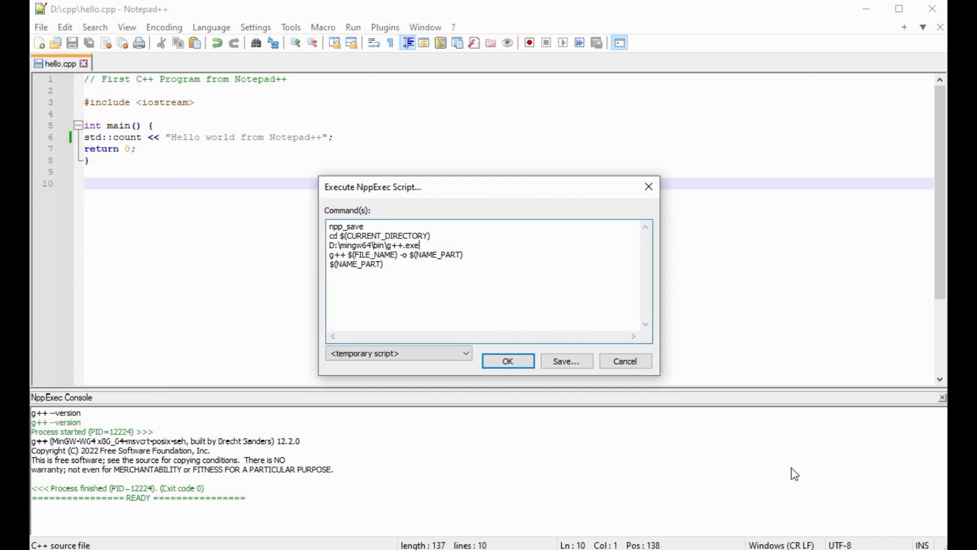
Step: Insert the lines if $(EXITCODE) != 0, exit and endif between the compile command and the final $(NAME_PART) line
key("Return")
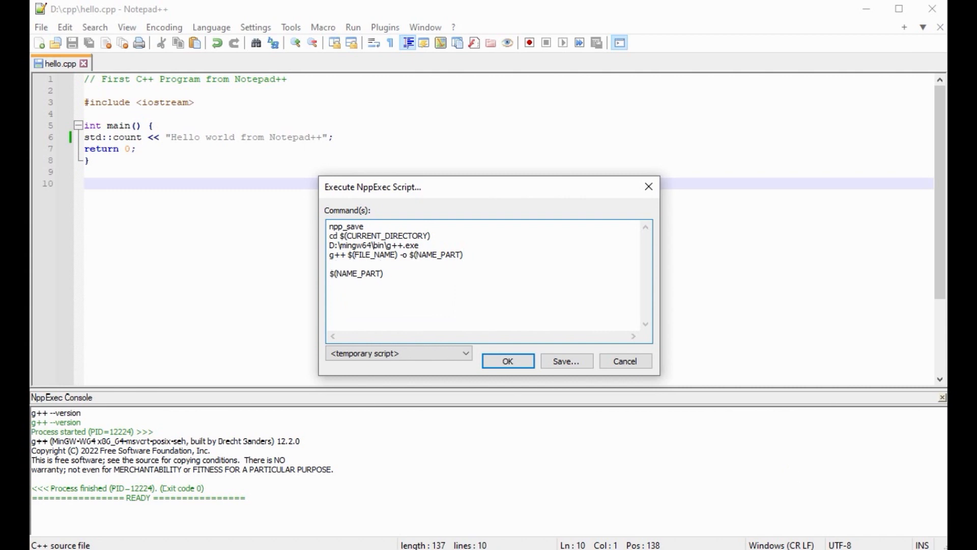
type("if $(EXI")
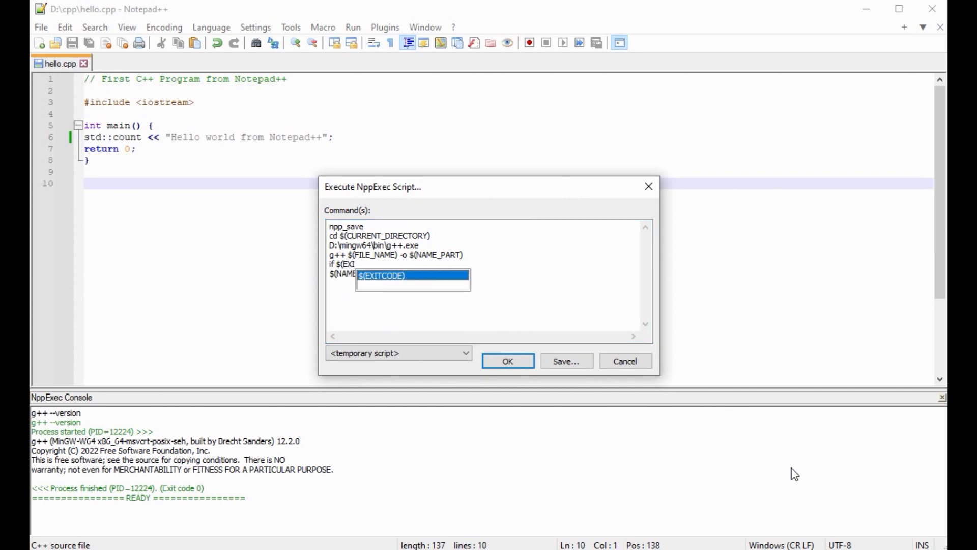
key("Return")
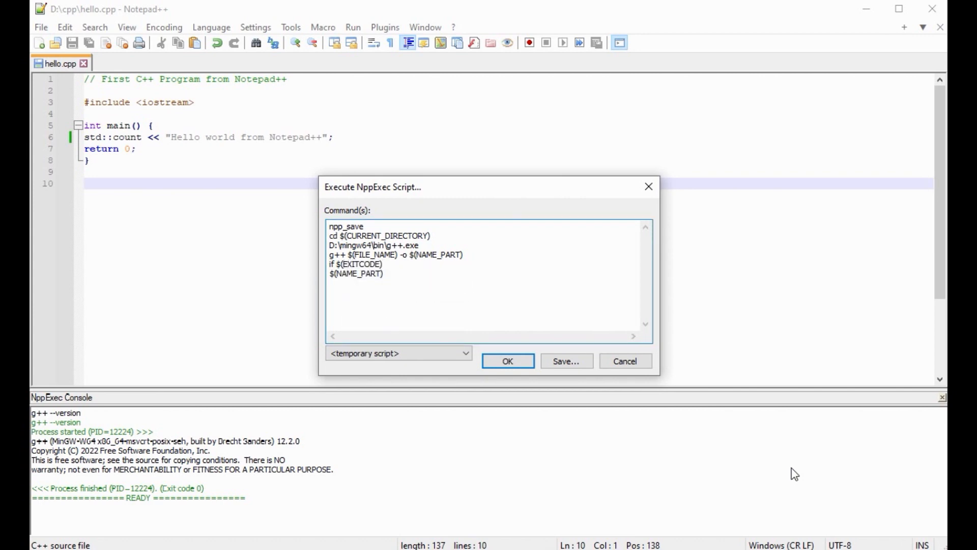
type("!= 0")
key("Return")
type("exit")
key("Return")
type("endif")
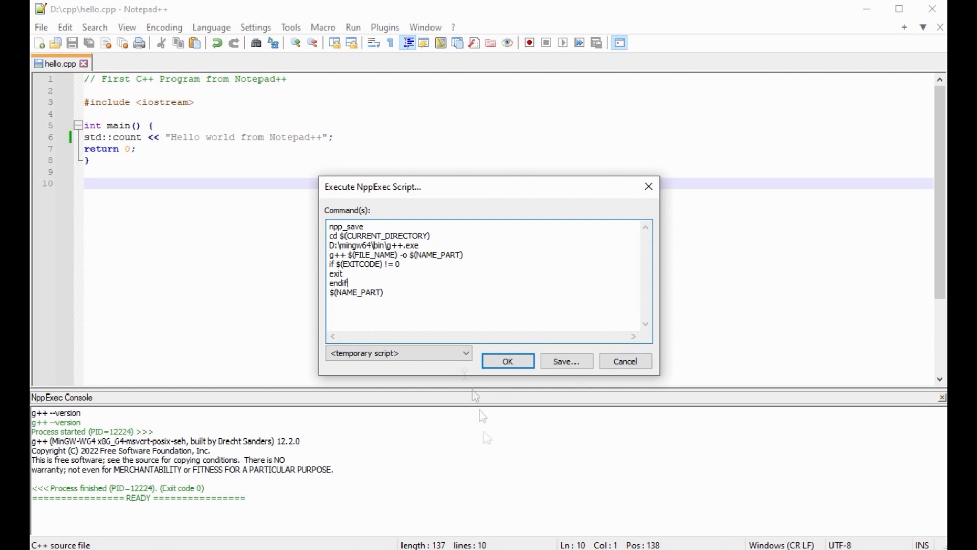
key("Return")
Step: Save the NppExec script under the name C++ and execute it on hello.cpp
left_click(569, 362)
type("C")
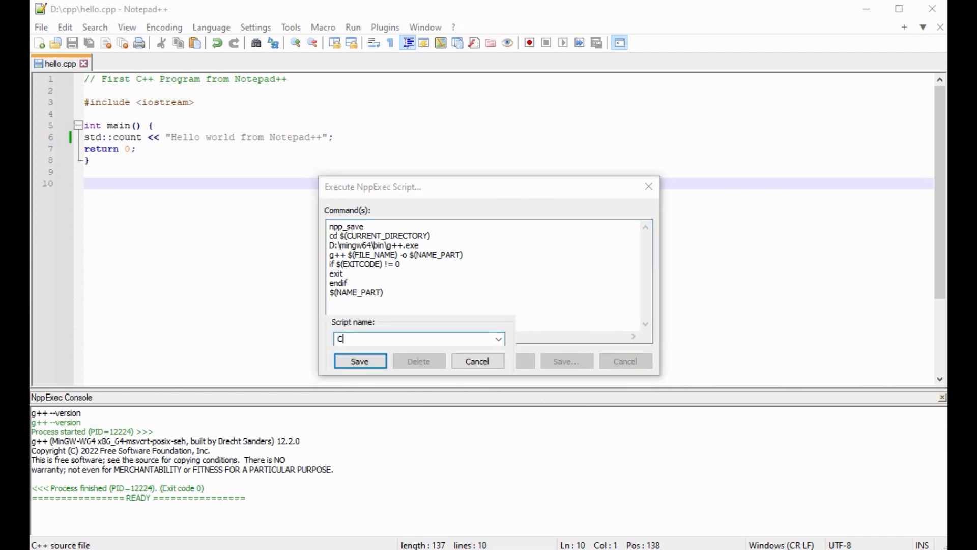
type("++")
left_click(360, 361)
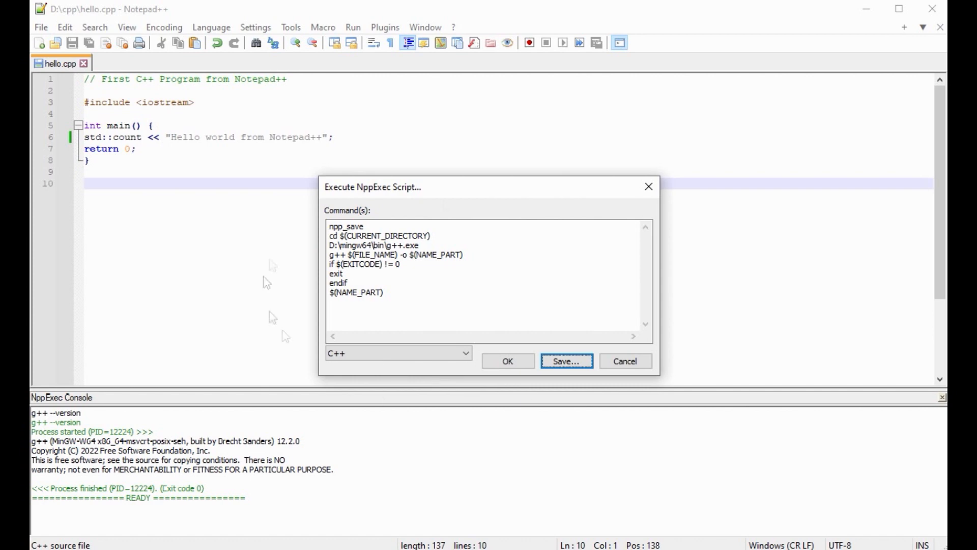
left_click(512, 362)
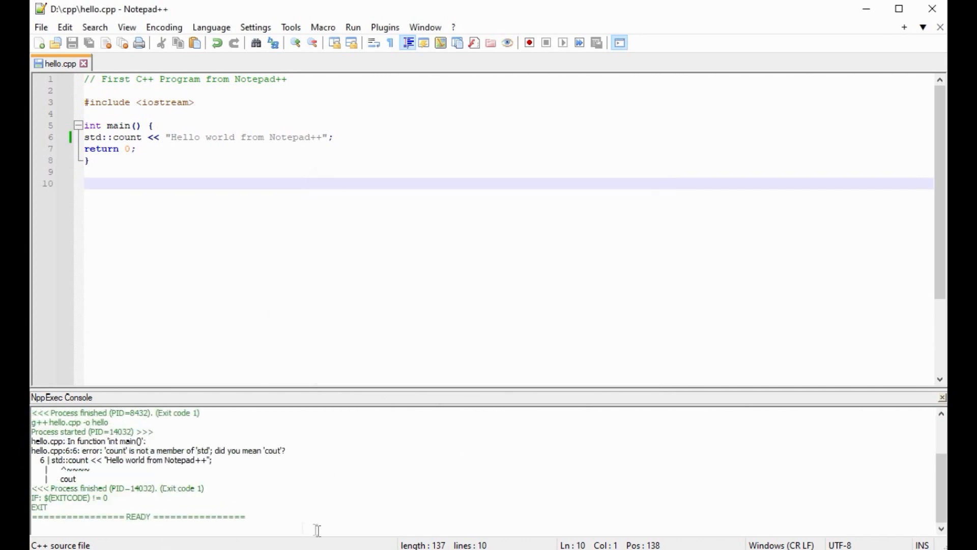
Step: Check the compiler error in the console and correct std::count to std::cout on line 6 of hello.cpp
left_click(105, 452)
left_click_drag(105, 452, 226, 452)
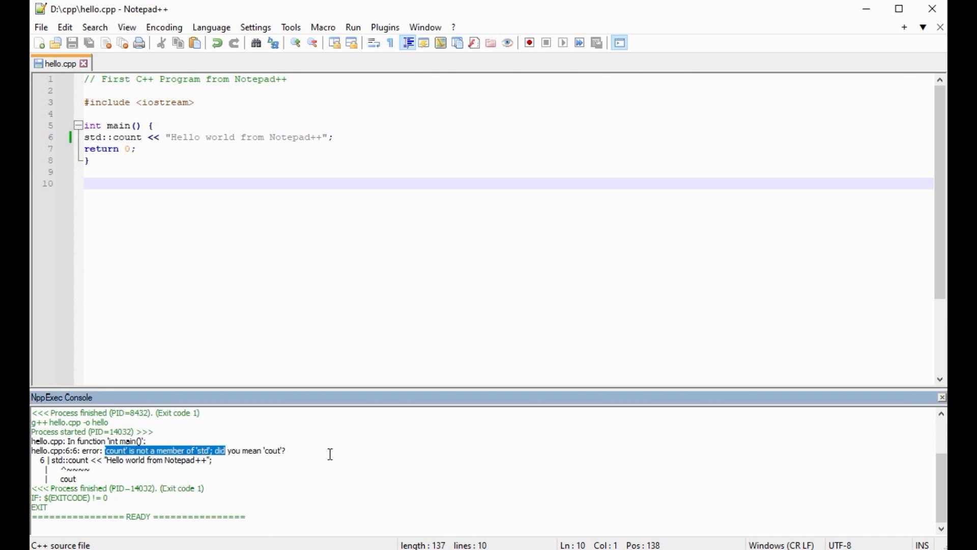
left_click(132, 138)
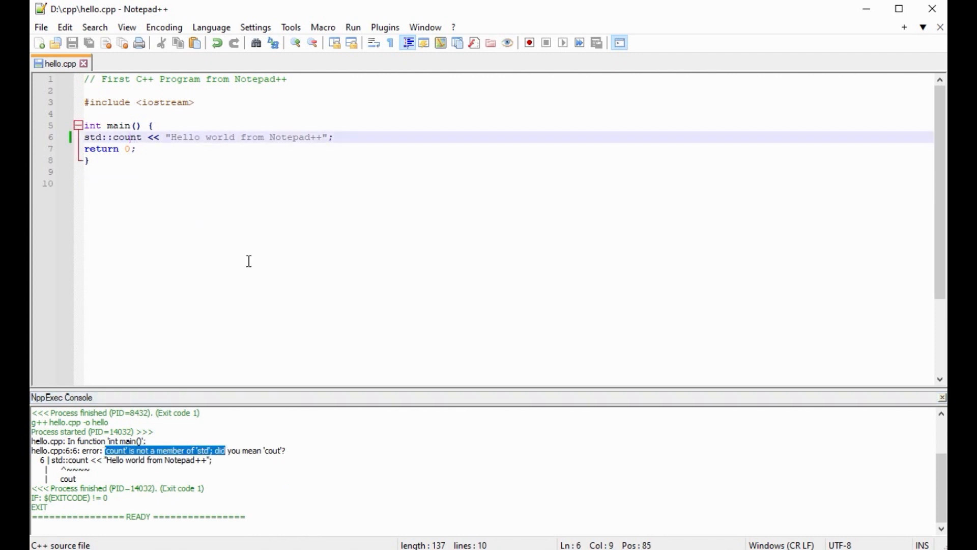
key("Right")
key("BackSpace")
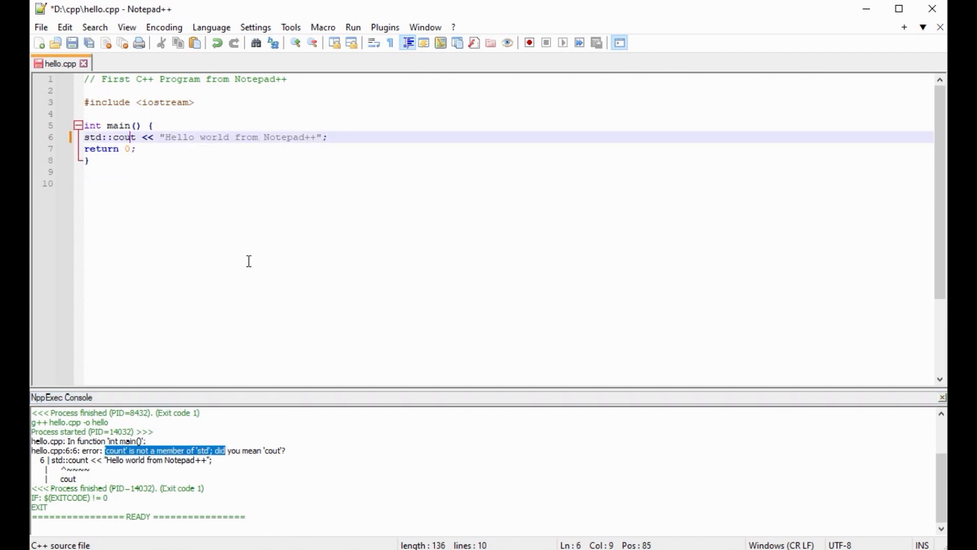
left_click(129, 248)
Step: Clear the NppExec console with the cls command
left_click(52, 526)
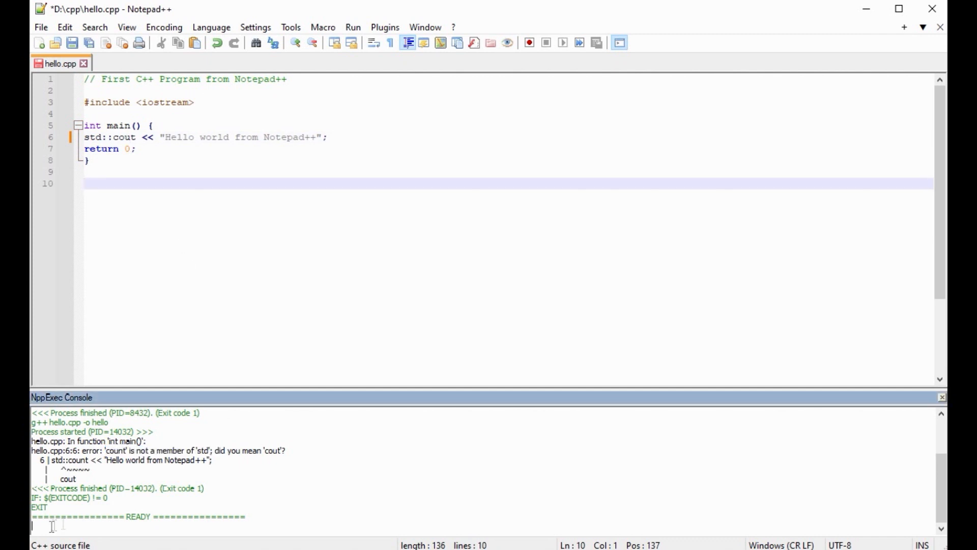
type("cls")
key("Return")
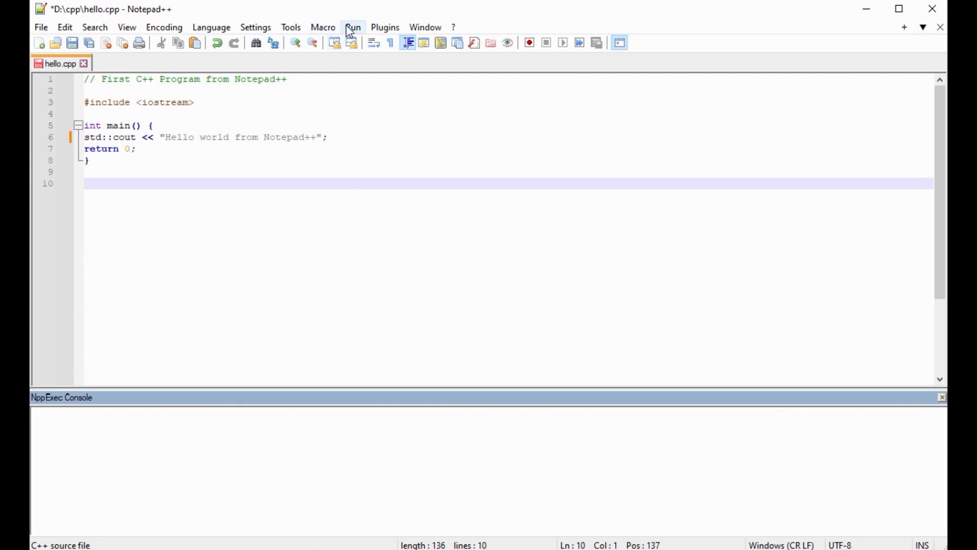
Step: Execute the saved C++ script on the corrected hello.cpp and highlight the program's output line in the console
left_click(383, 28)
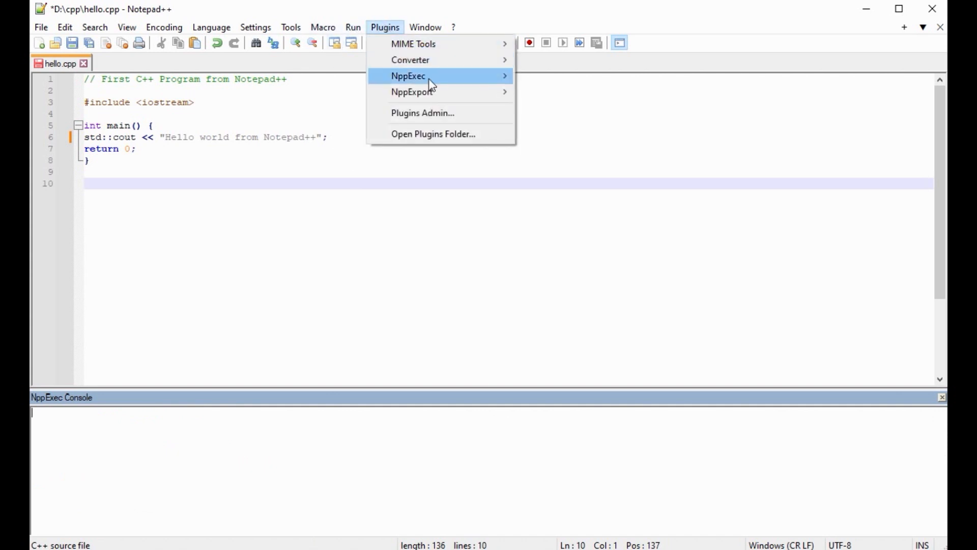
mouse_move(427, 77)
left_click(579, 76)
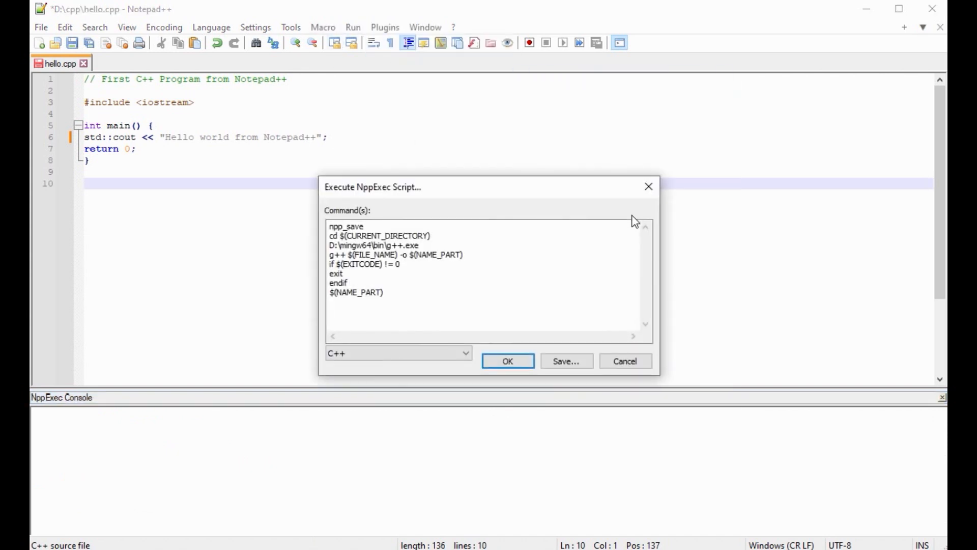
left_click(508, 362)
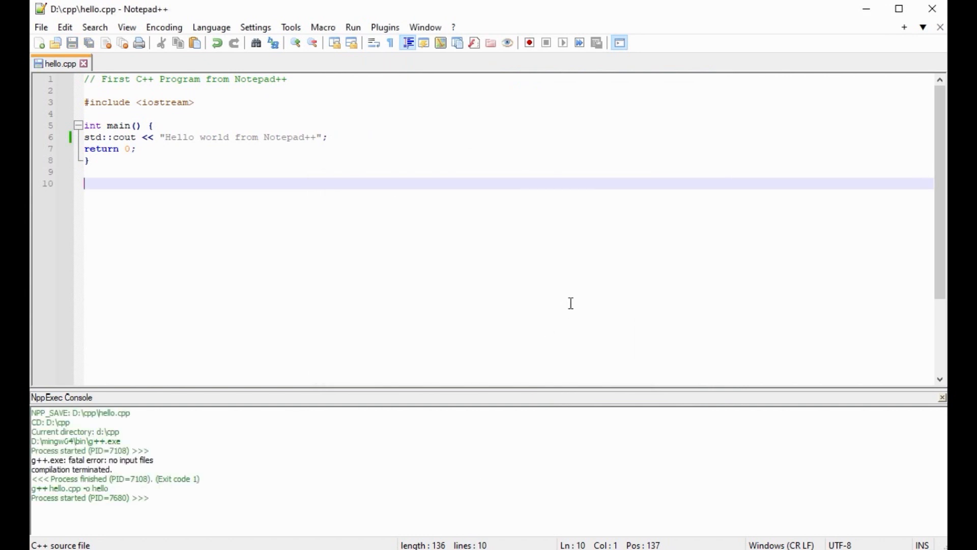
left_click_drag(132, 509, 31, 508)
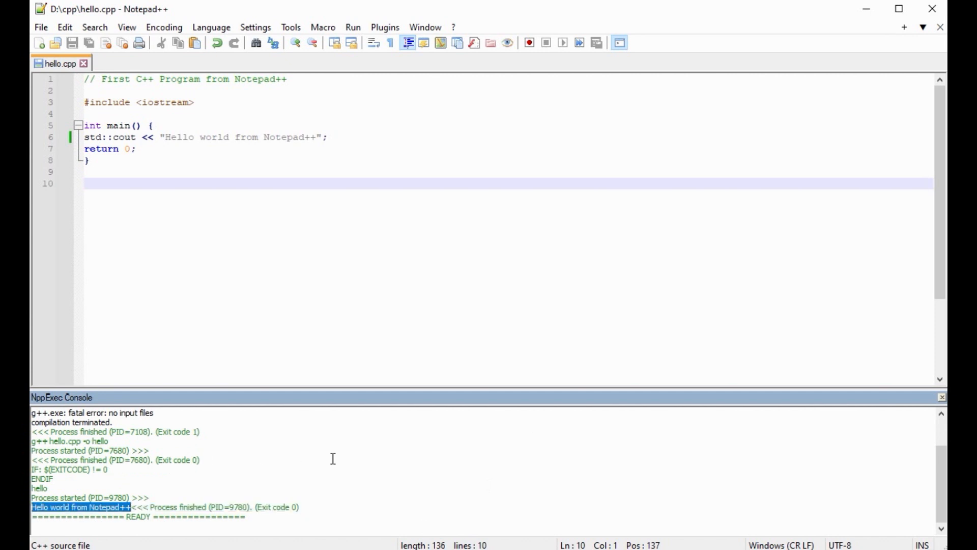